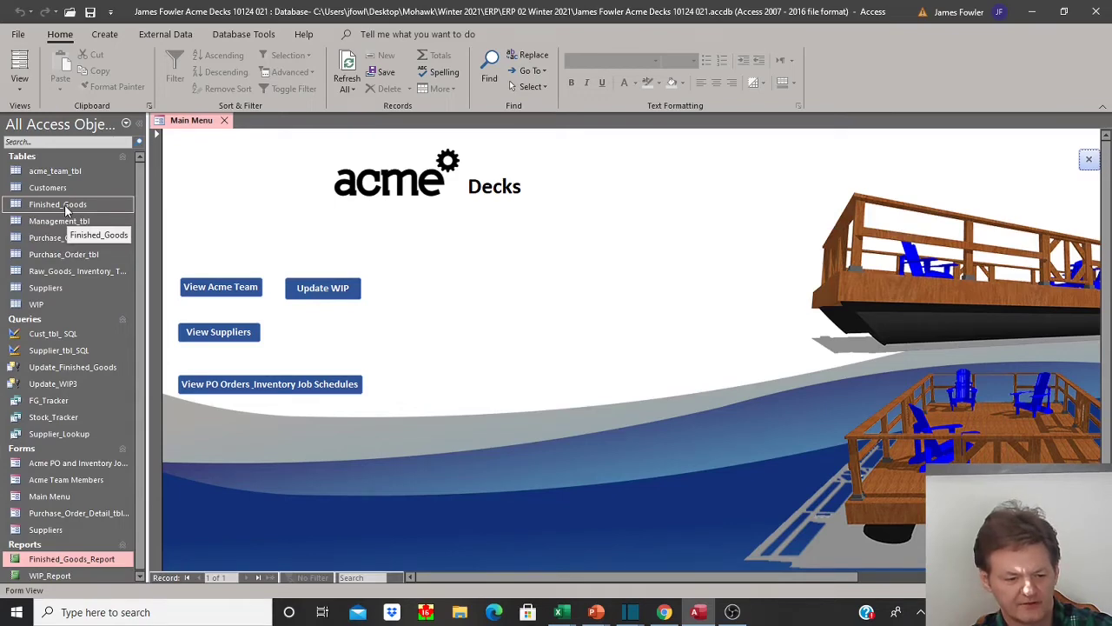
Preview Finished_Goods_Report, then put the Main Menu form into Design View
{"action": "double_click", "coordinate": [48, 560]}
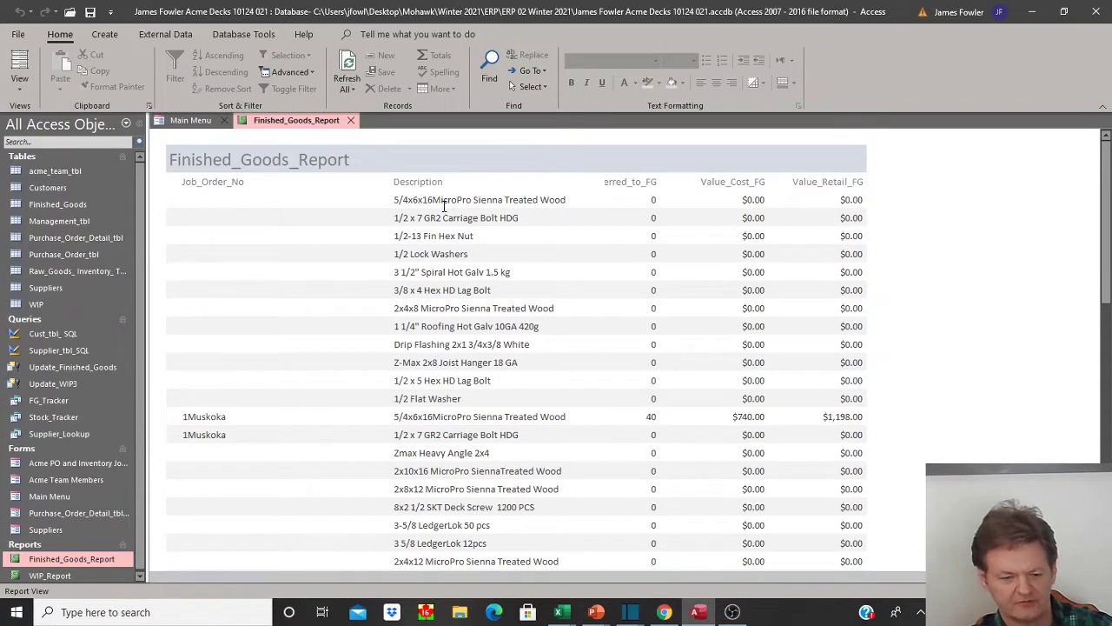
{"action": "left_click", "coordinate": [348, 120]}
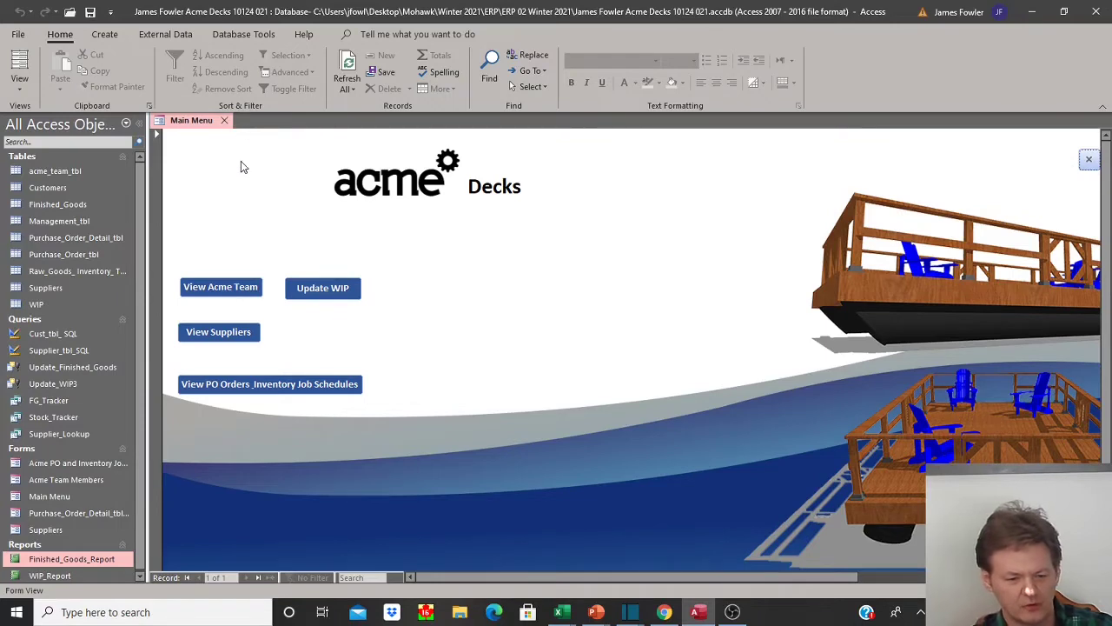
{"action": "left_click", "coordinate": [19, 86]}
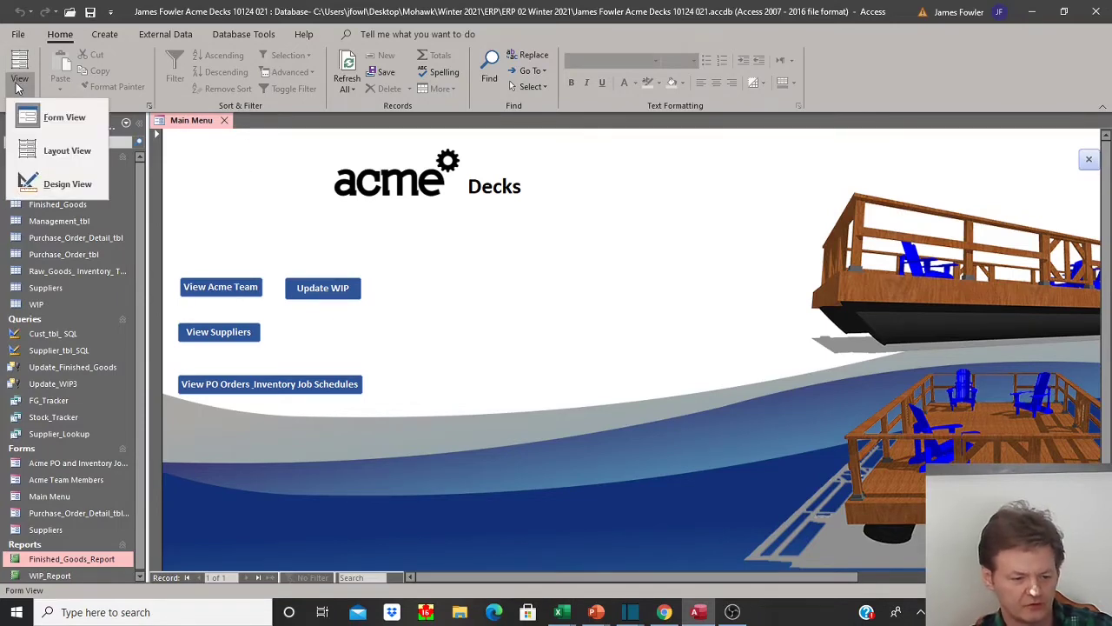
{"action": "left_click", "coordinate": [52, 183]}
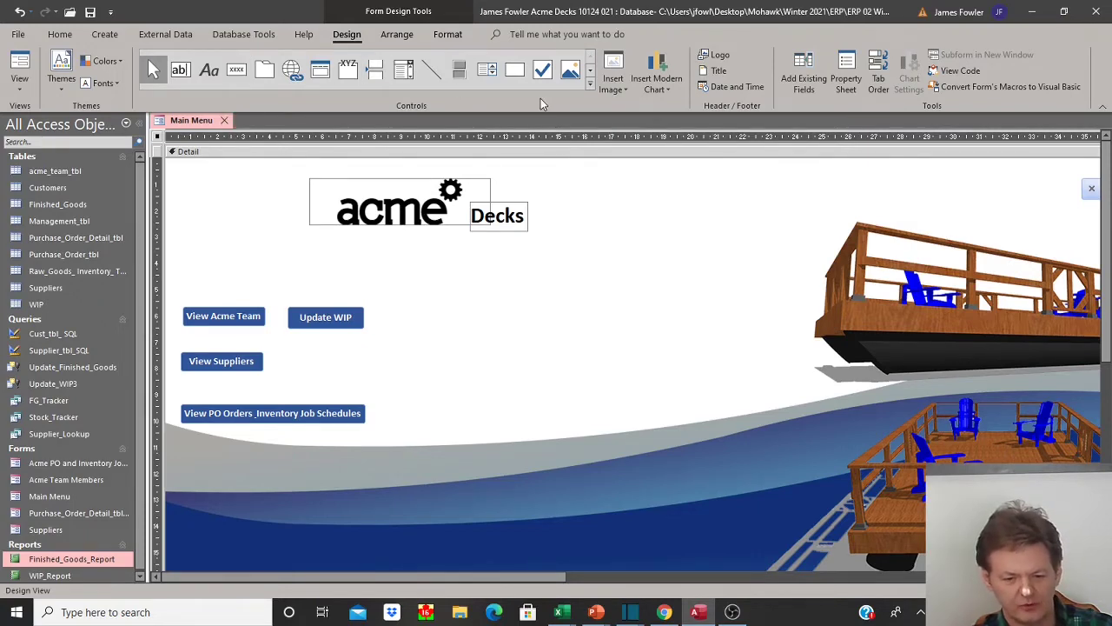
Draw a plain Command18 button just right of Update WIP
{"action": "left_click", "coordinate": [595, 84]}
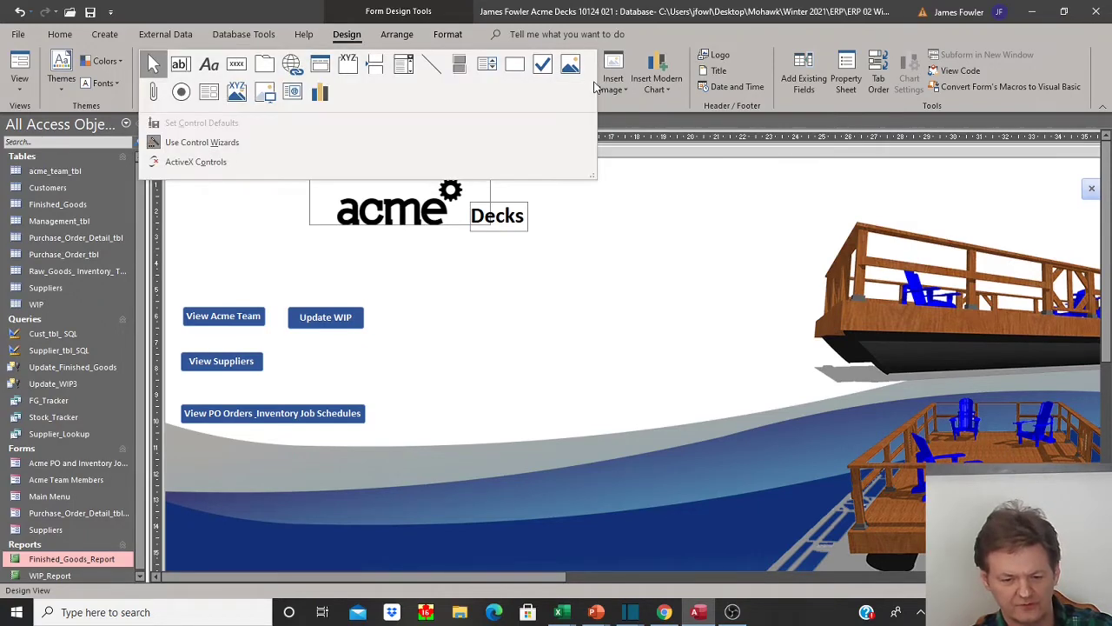
{"action": "left_click", "coordinate": [526, 146]}
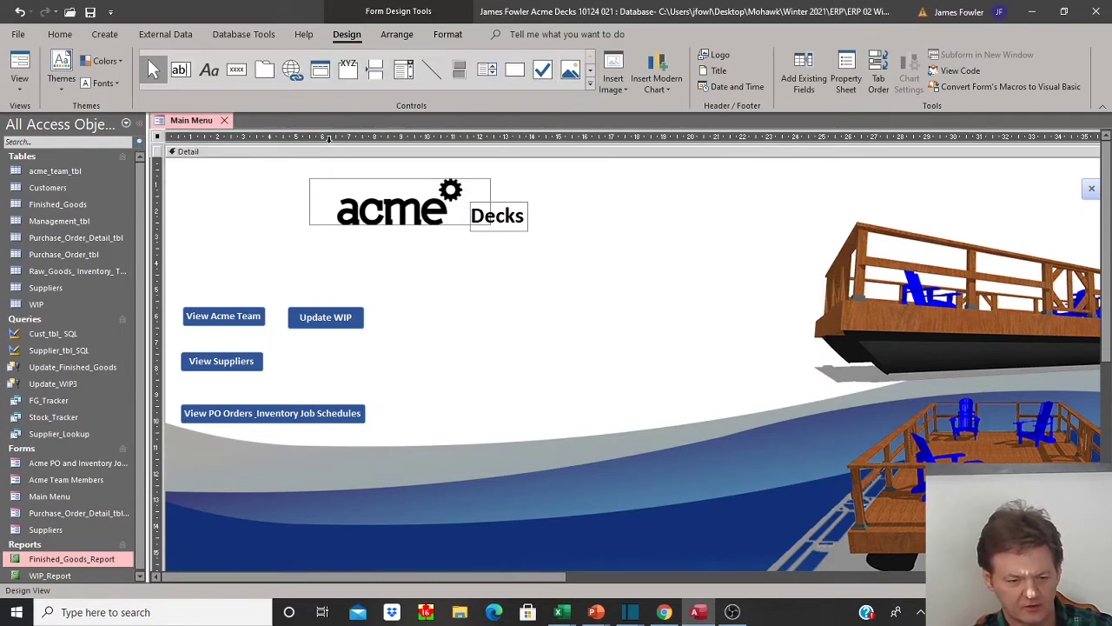
{"action": "left_click", "coordinate": [235, 73]}
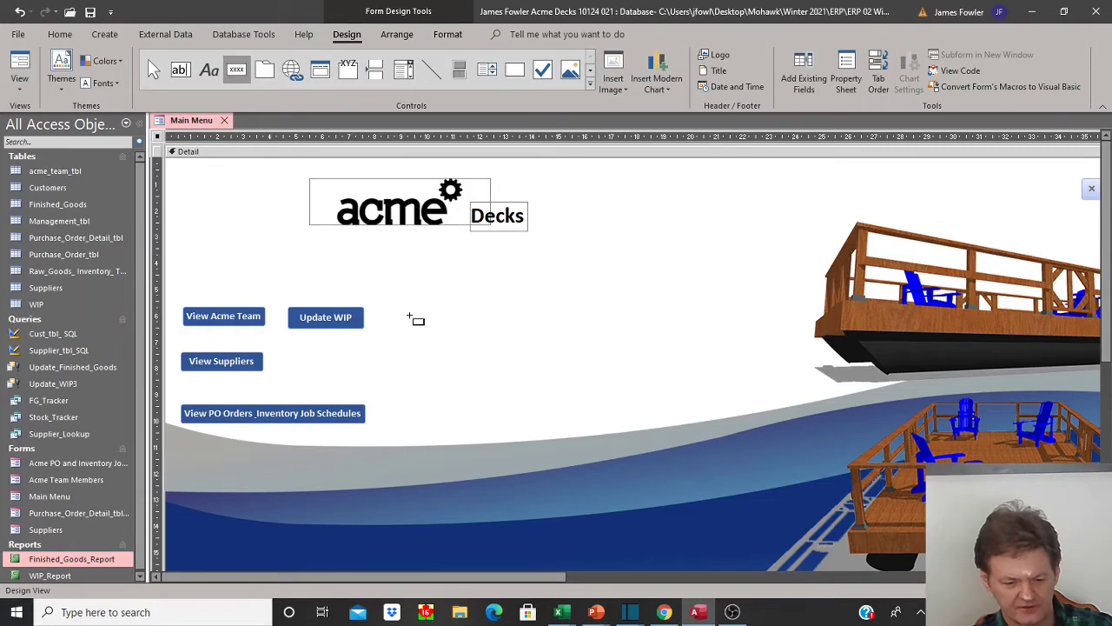
{"action": "left_click_drag", "start_coordinate": [409, 316], "coordinate": [480, 337]}
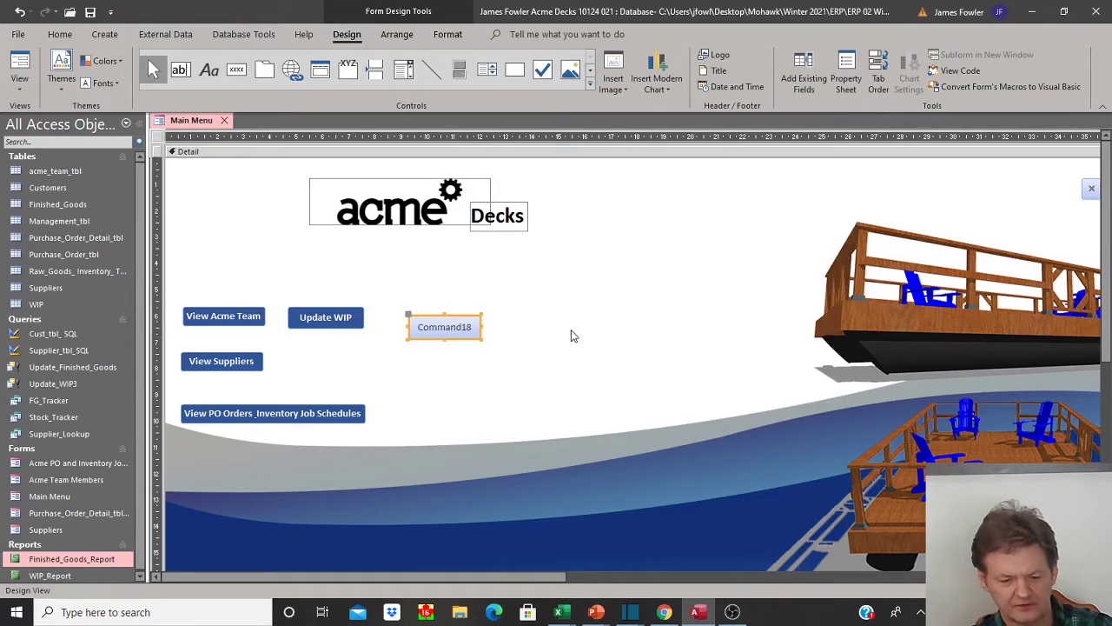
{"action": "left_click", "coordinate": [658, 288]}
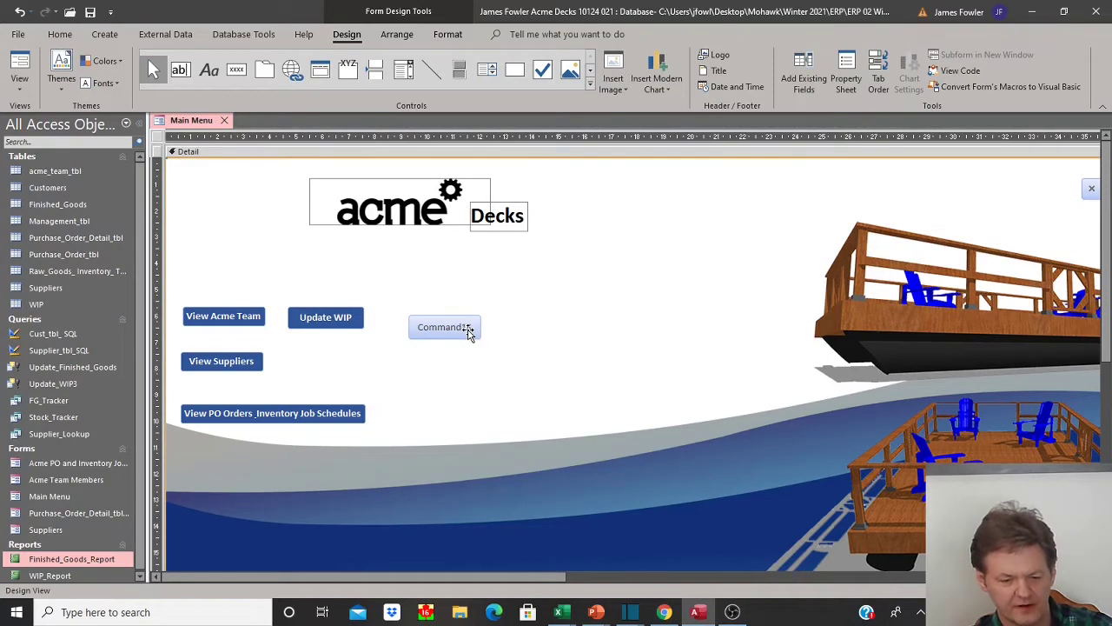
Delete the Command18 button from the form in Layout View
{"action": "left_click", "coordinate": [19, 80]}
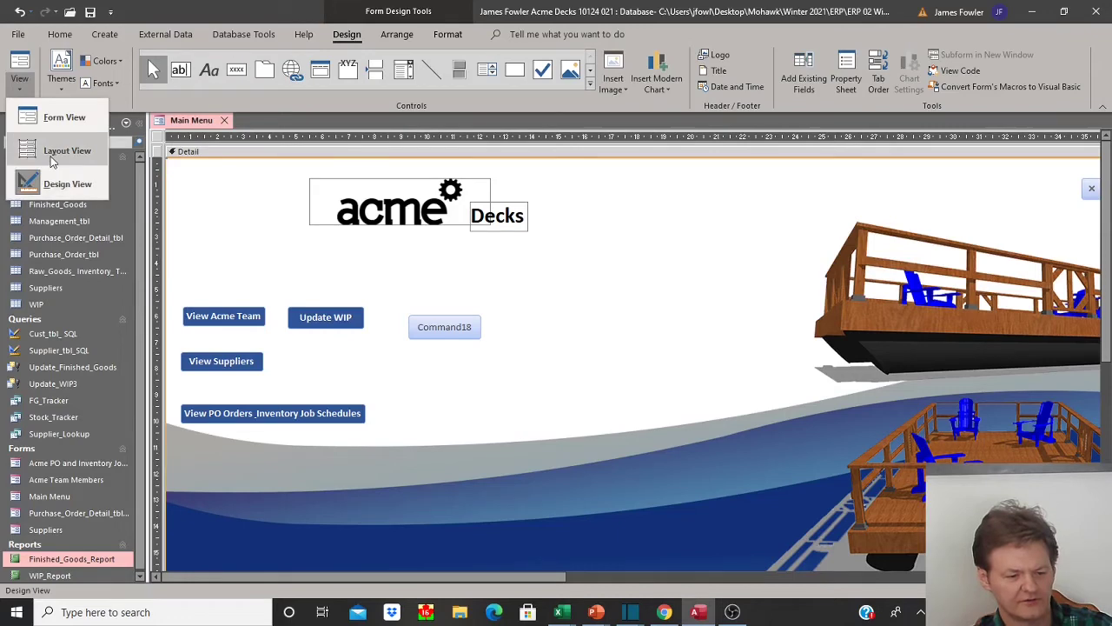
{"action": "left_click", "coordinate": [54, 154]}
{"action": "left_click", "coordinate": [449, 303]}
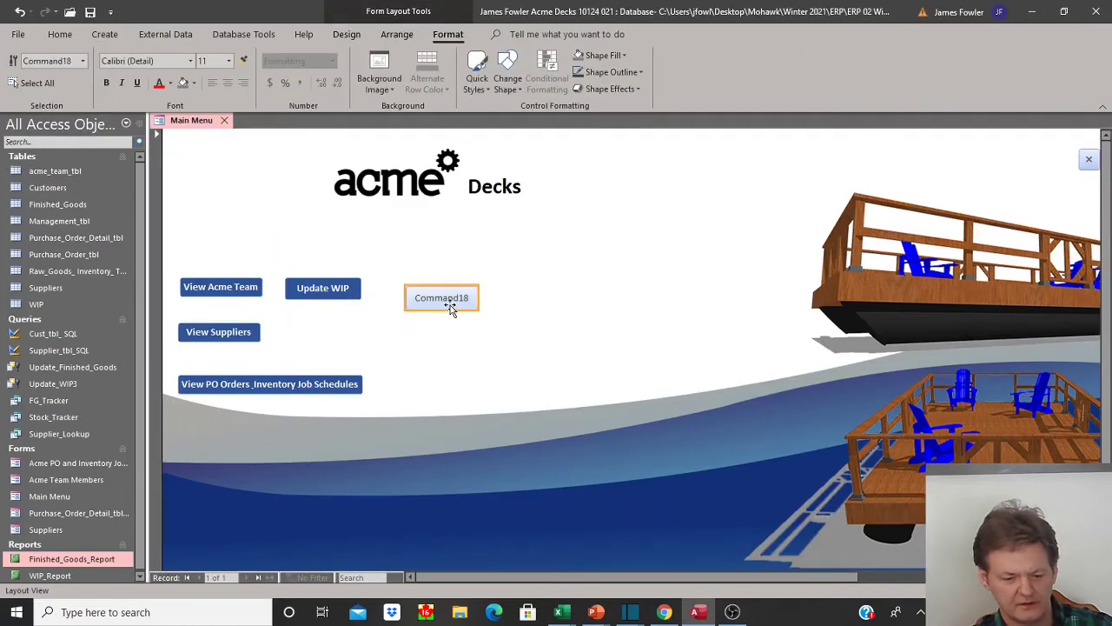
{"action": "key", "text": "Delete"}
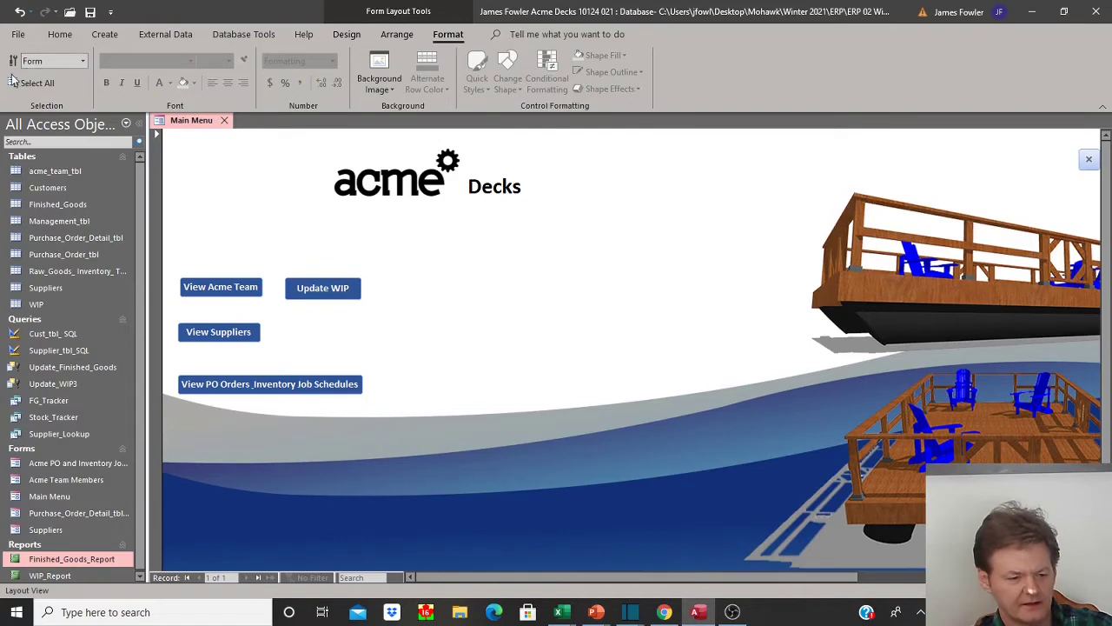
Switch the Main Menu form back to Design View
{"action": "left_click", "coordinate": [60, 34]}
{"action": "left_click", "coordinate": [19, 82]}
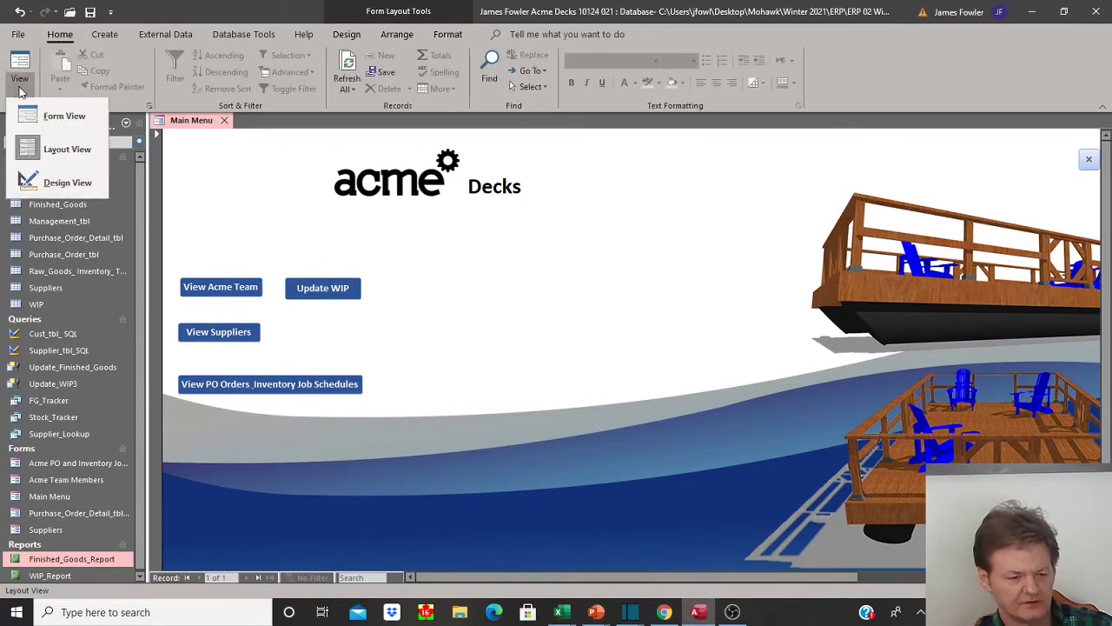
{"action": "left_click", "coordinate": [52, 182]}
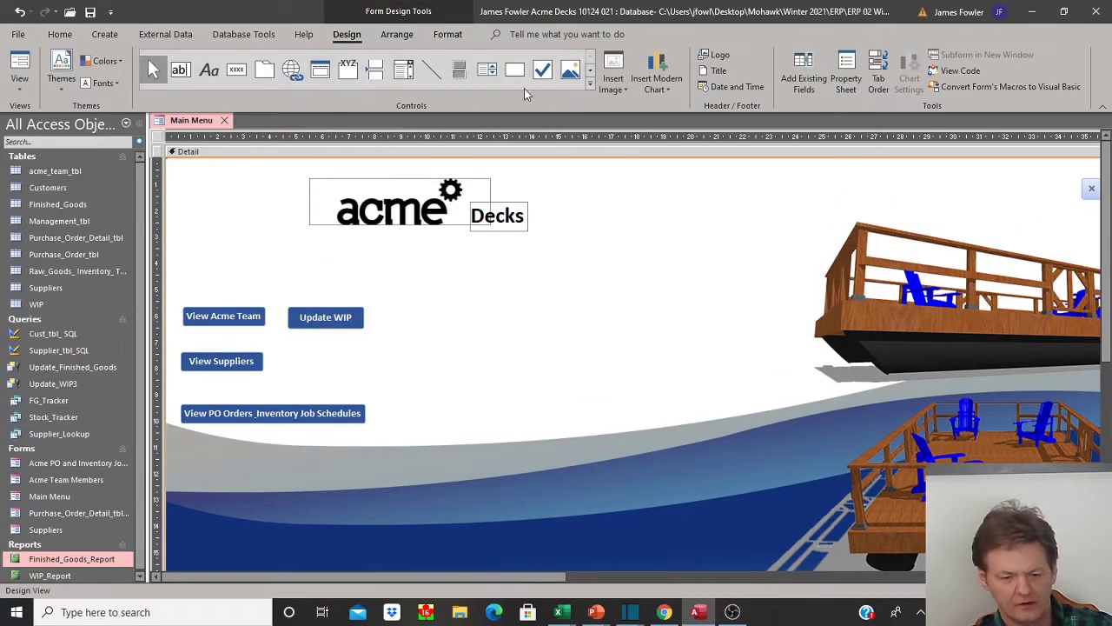
Enable Use Control Wizards and draw a button beside Update WIP to launch the Command Button Wizard
{"action": "left_click", "coordinate": [590, 87]}
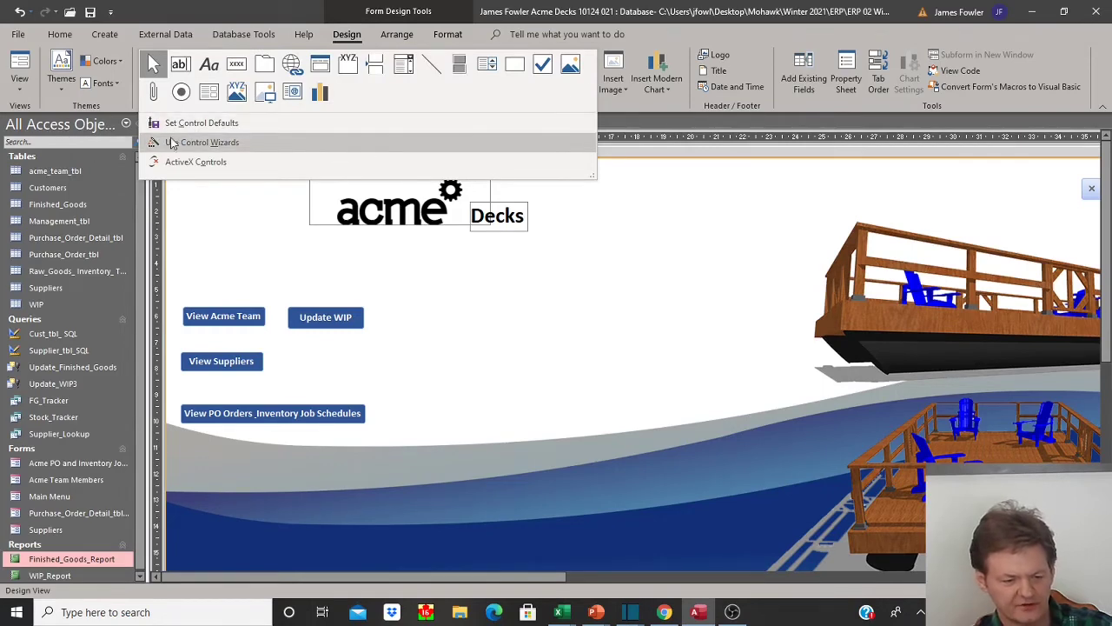
{"action": "left_click", "coordinate": [194, 152]}
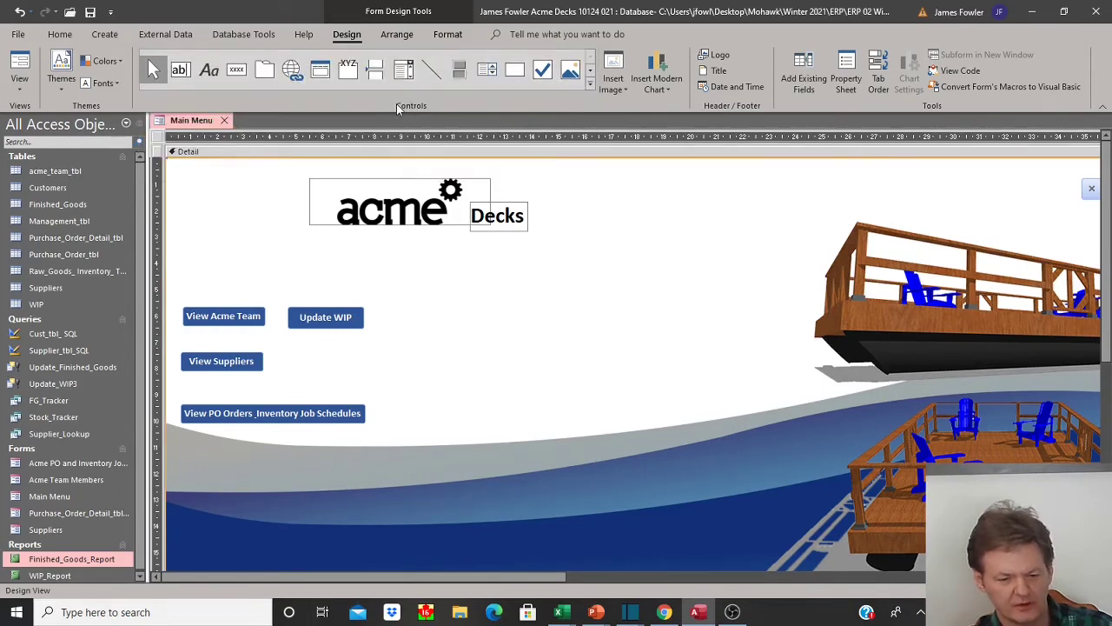
{"action": "left_click", "coordinate": [590, 83]}
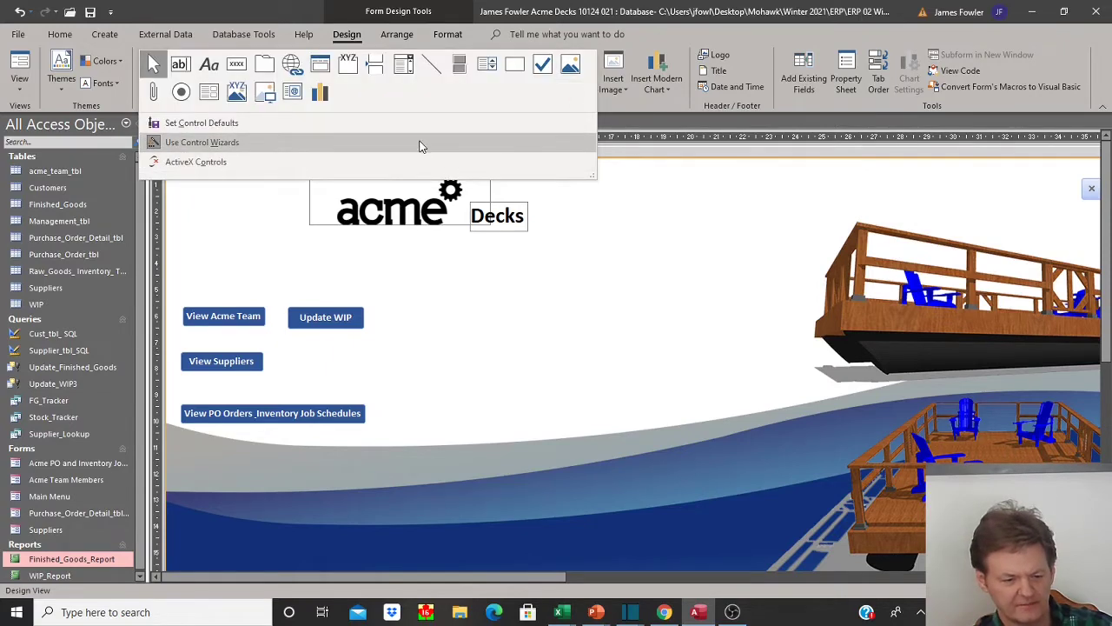
{"action": "left_click", "coordinate": [233, 73]}
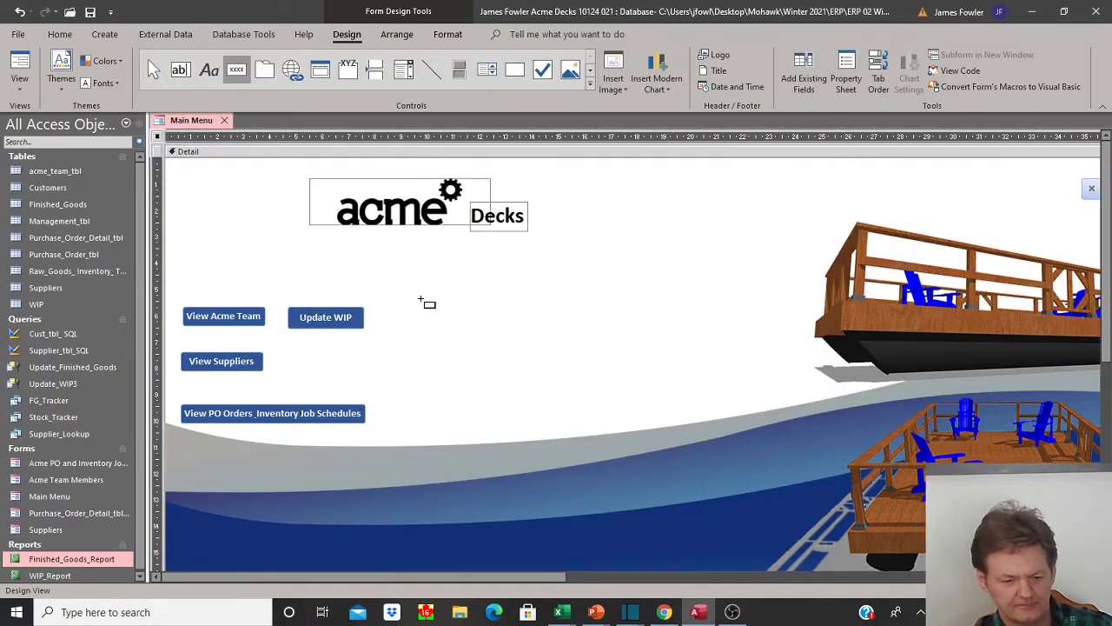
{"action": "left_click_drag", "start_coordinate": [409, 309], "coordinate": [504, 334]}
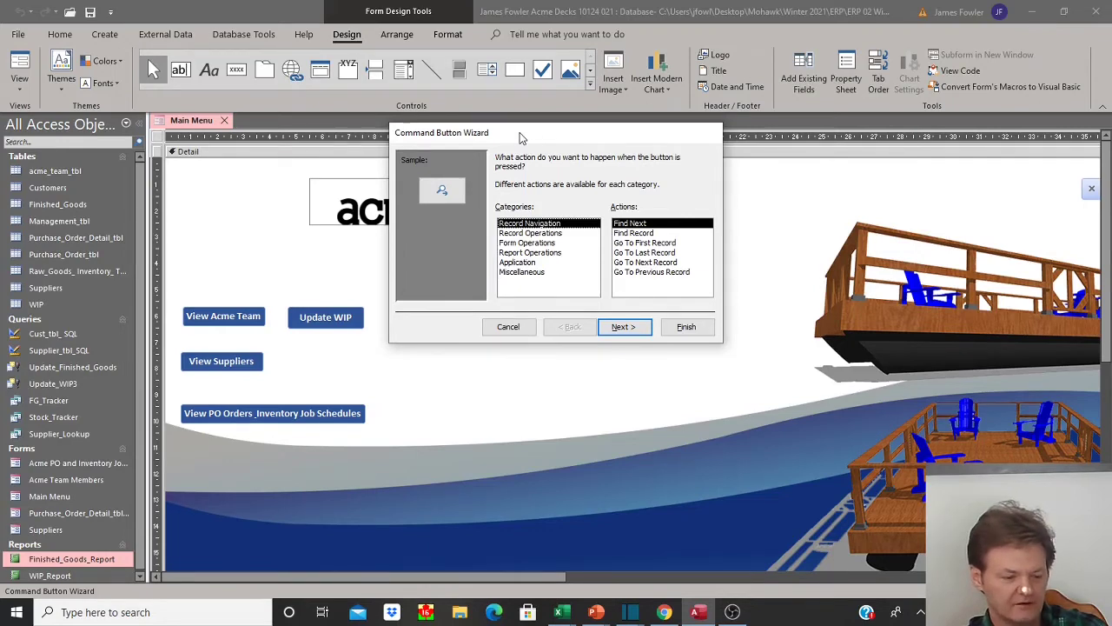
Make the button's action Miscellaneous > Run Query, running the Update_Finished_Goods query
{"action": "left_click", "coordinate": [527, 272]}
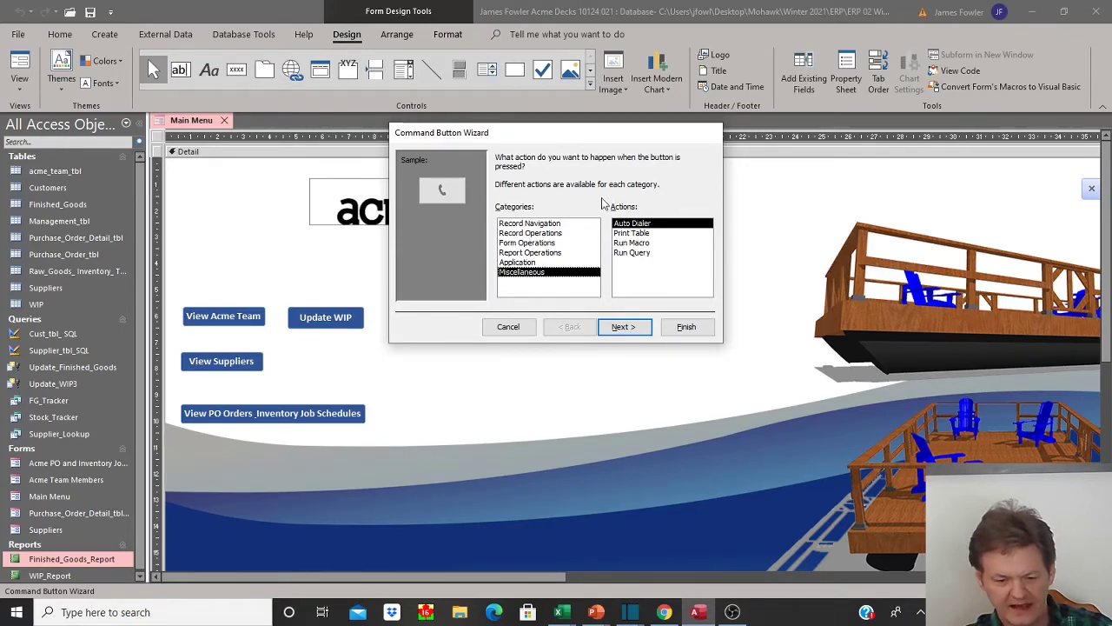
{"action": "left_click", "coordinate": [644, 253]}
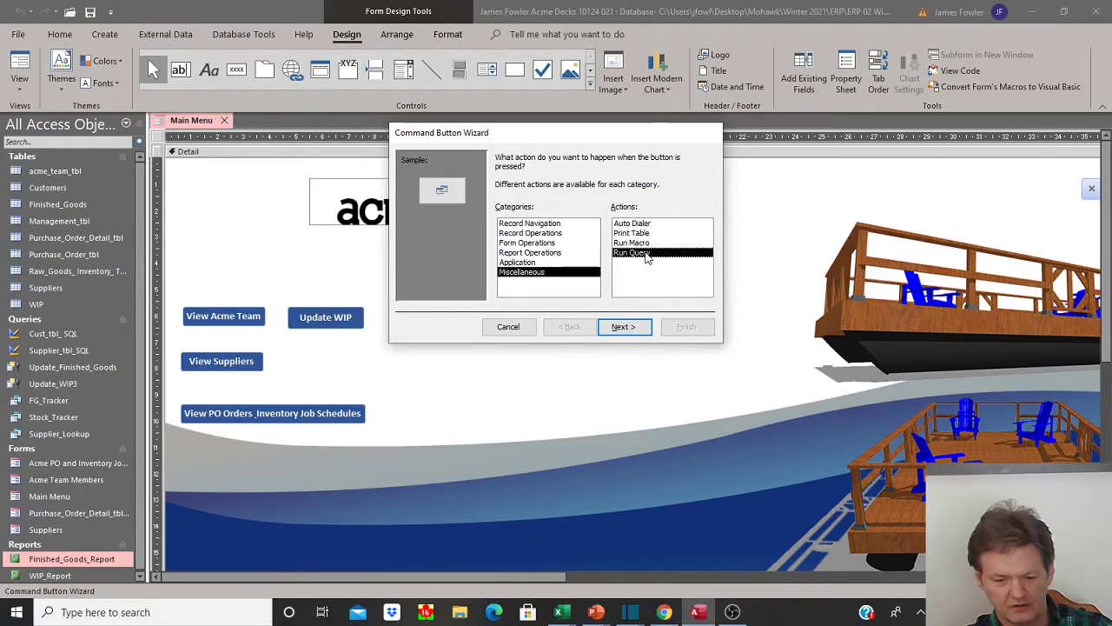
{"action": "left_click", "coordinate": [631, 328]}
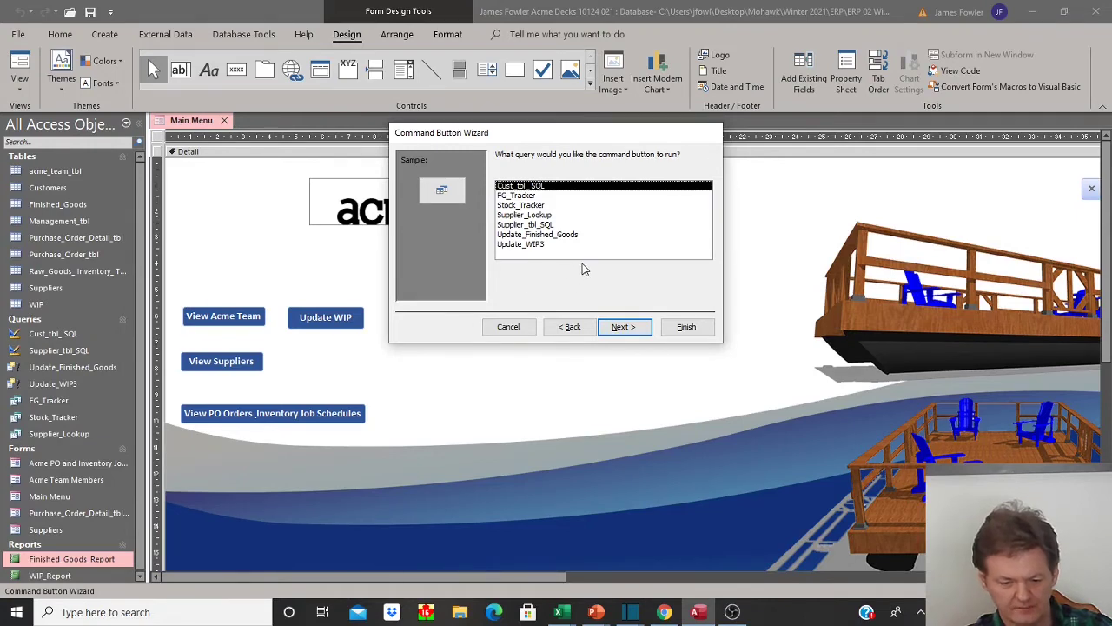
{"action": "left_click", "coordinate": [503, 236]}
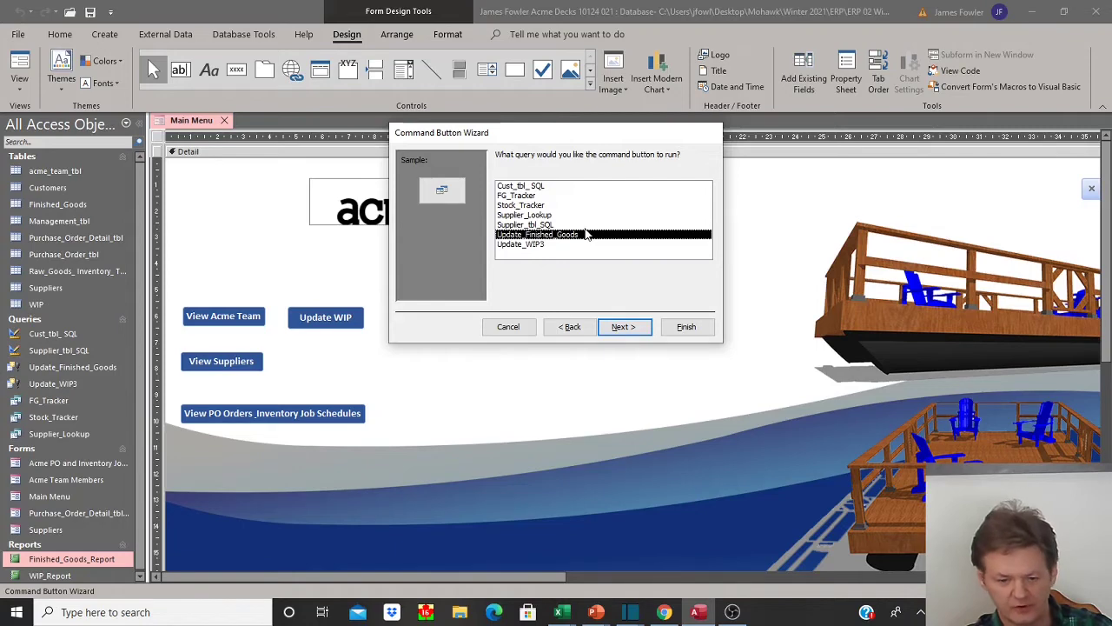
{"action": "left_click", "coordinate": [621, 330]}
{"action": "left_click", "coordinate": [621, 329]}
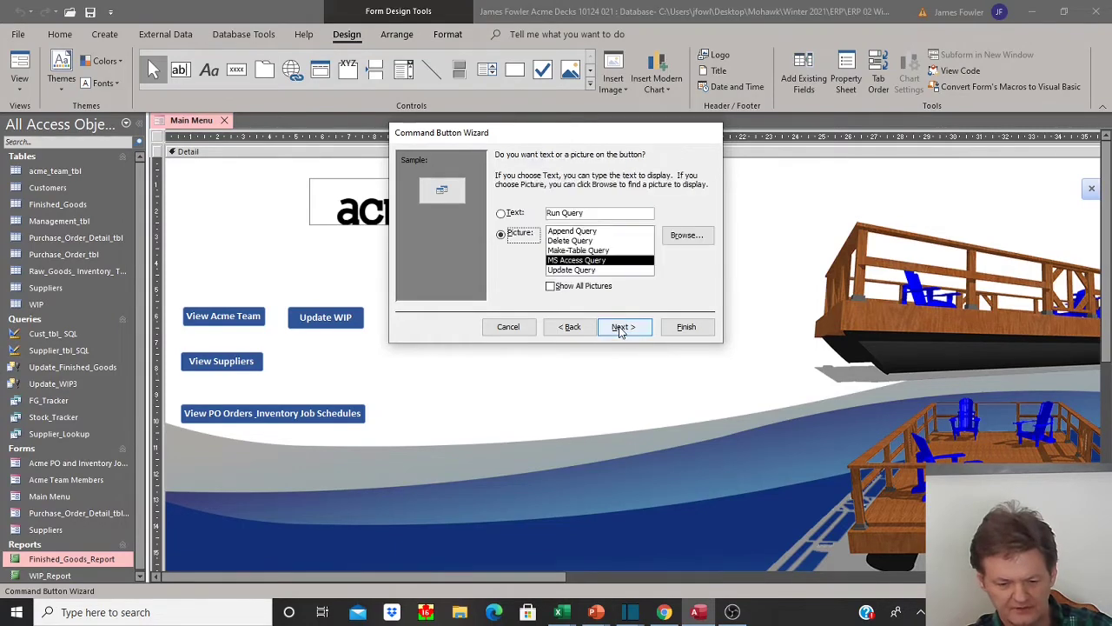
Show text on the button, replacing 'Run Query' with 'Update Finished Goods'
{"action": "left_click", "coordinate": [501, 213]}
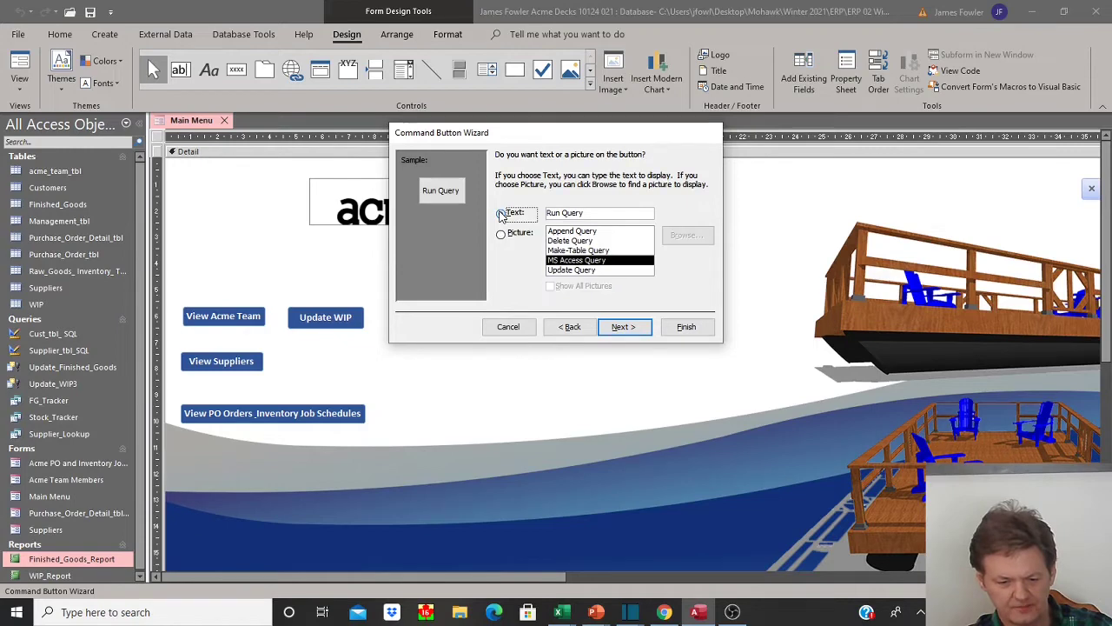
{"action": "left_click", "coordinate": [588, 213]}
{"action": "key", "text": "BackSpace"}
{"action": "key", "text": "BackSpace"}
{"action": "key", "text": "BackSpace"}
{"action": "key", "text": "BackSpace"}
{"action": "key", "text": "BackSpace"}
{"action": "key", "text": "BackSpace"}
{"action": "key", "text": "BackSpace"}
{"action": "key", "text": "BackSpace"}
{"action": "key", "text": "BackSpace"}
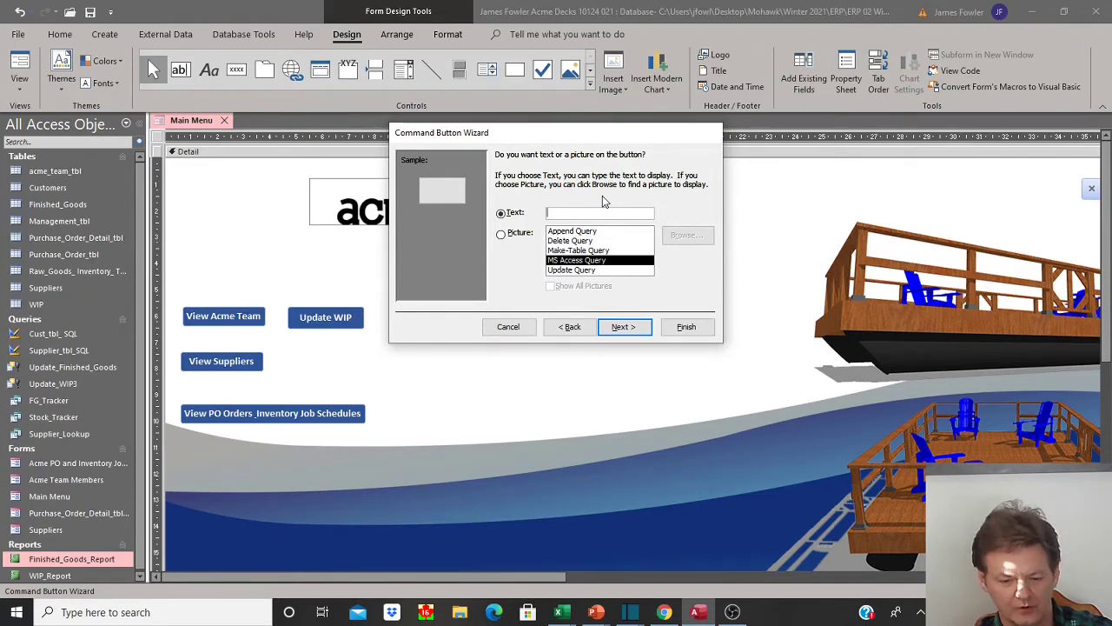
{"action": "type", "text": "Up"}
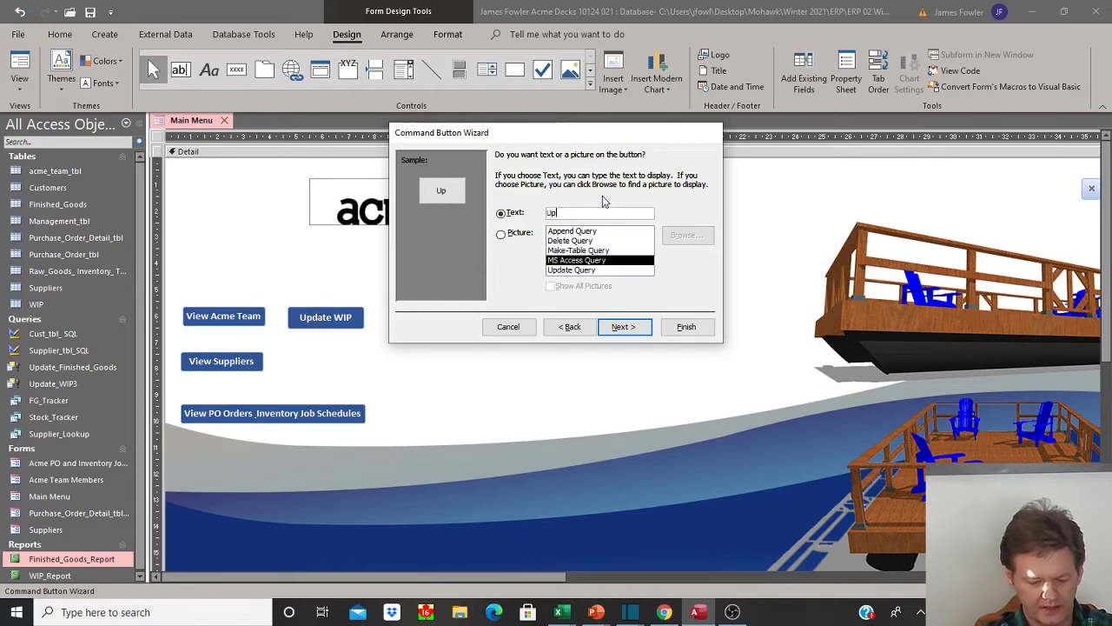
{"action": "type", "text": "date"}
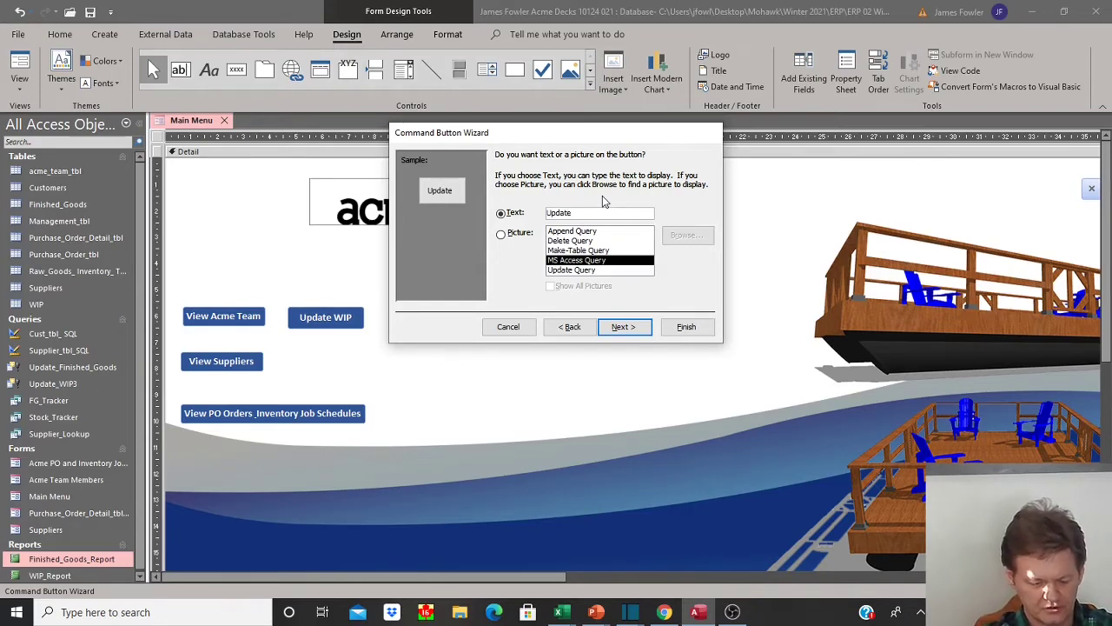
{"action": "type", "text": " Finish"}
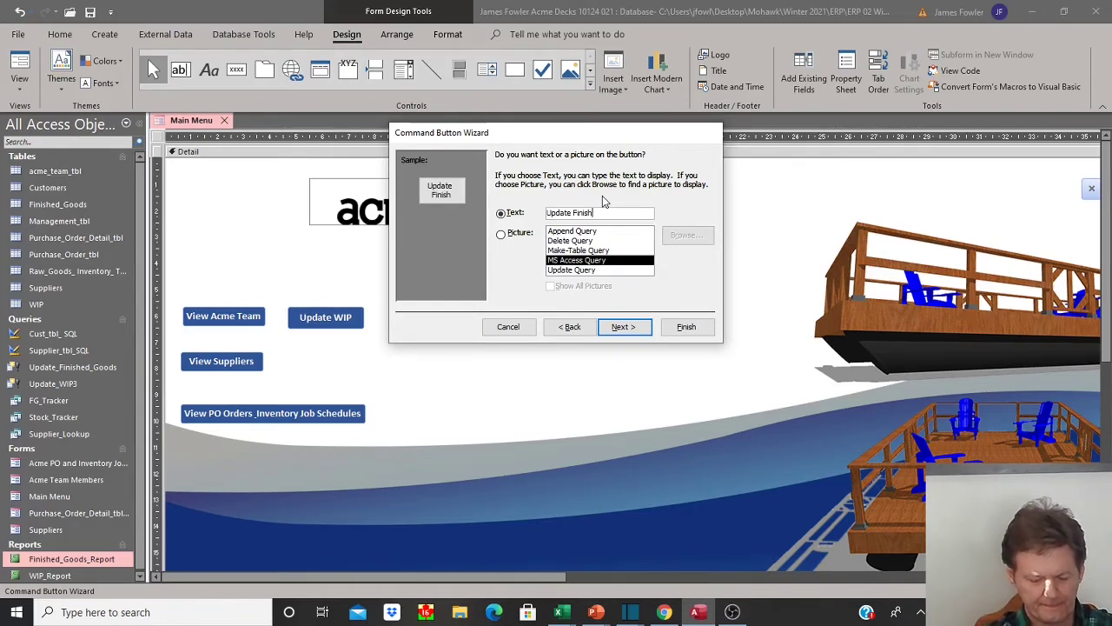
{"action": "type", "text": "ed Goods"}
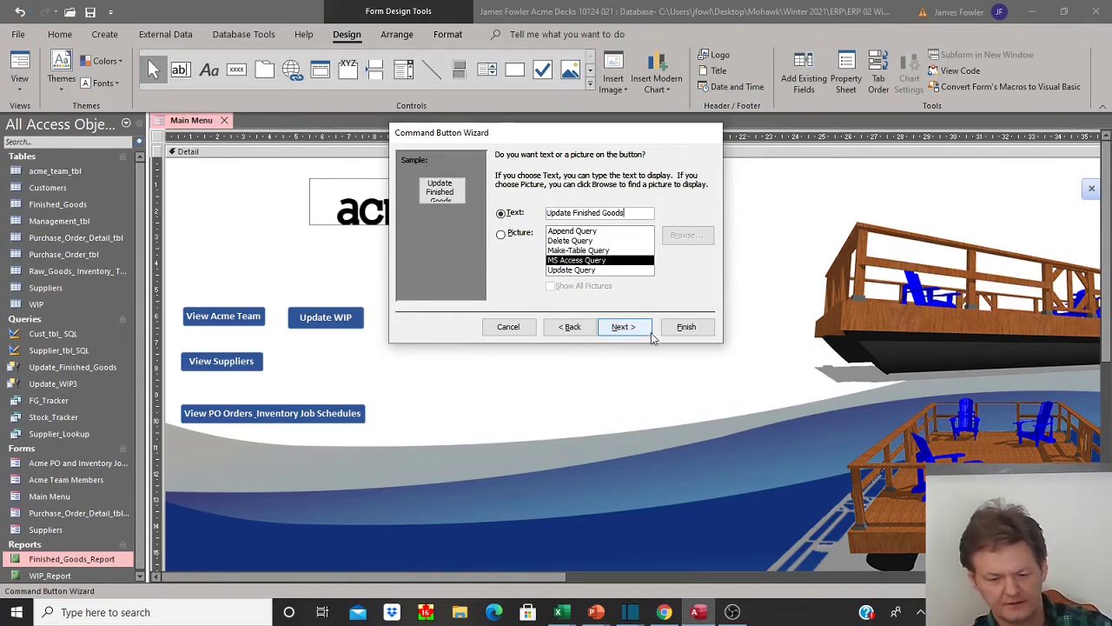
{"action": "left_click", "coordinate": [645, 330]}
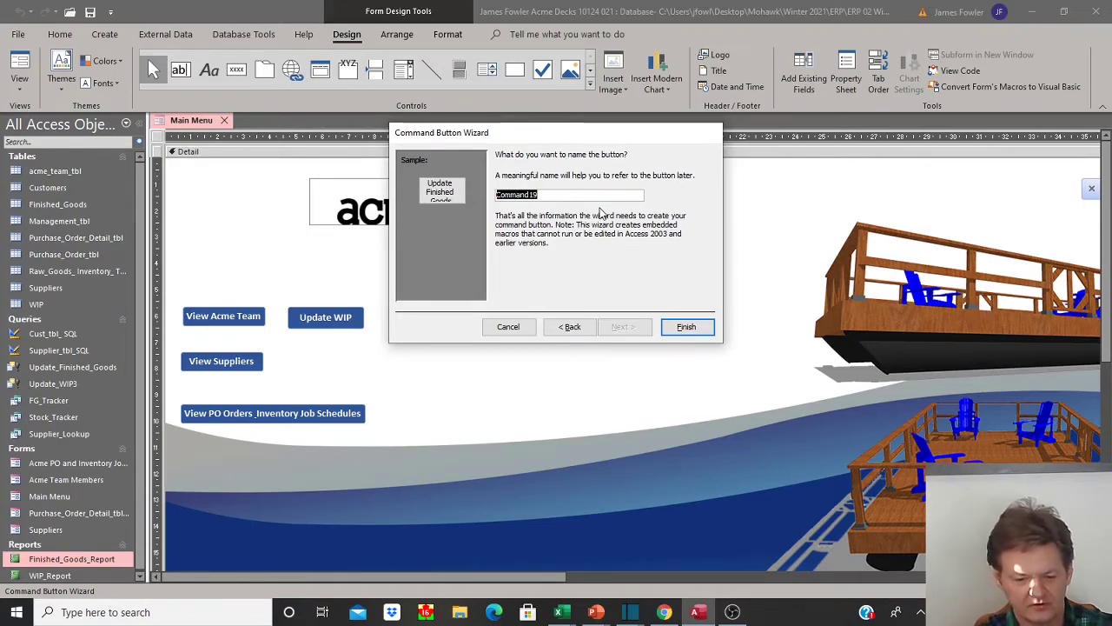
Name the button UpdateFGButton and finish the wizard
{"action": "type", "text": "UpdateFGButton"}
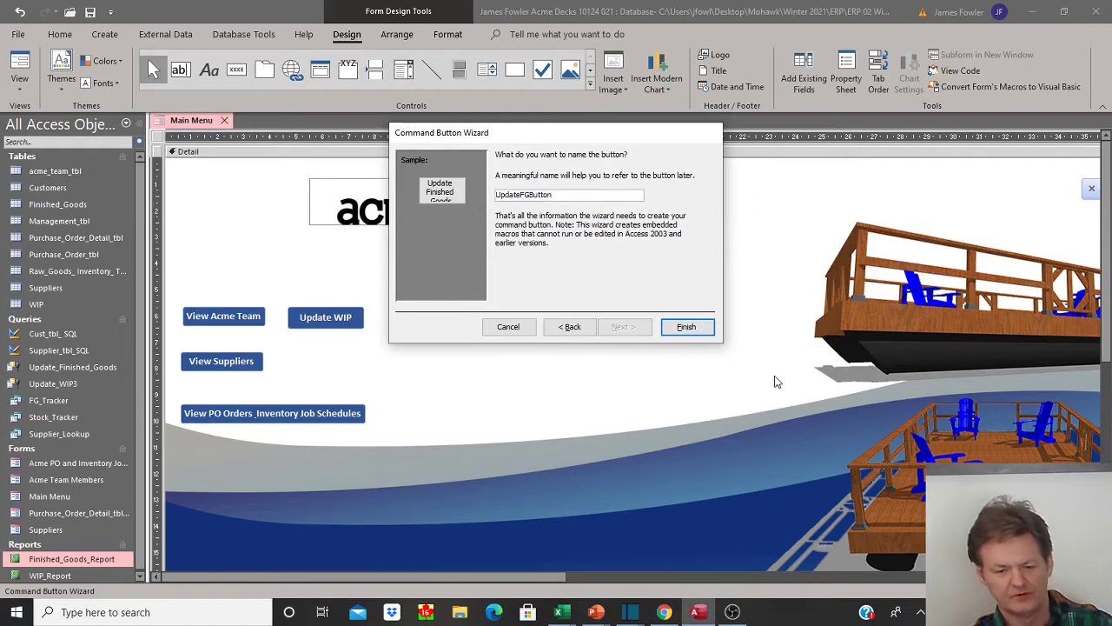
{"action": "left_click", "coordinate": [686, 330]}
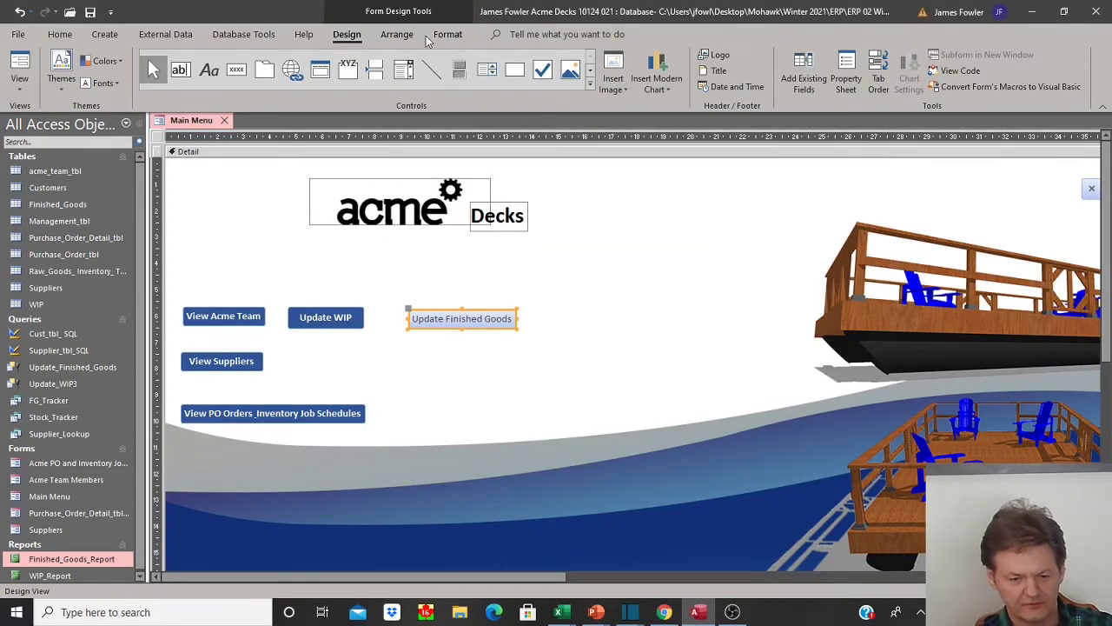
Format the button with a dark blue fill and bold white caption text
{"action": "left_click", "coordinate": [444, 35]}
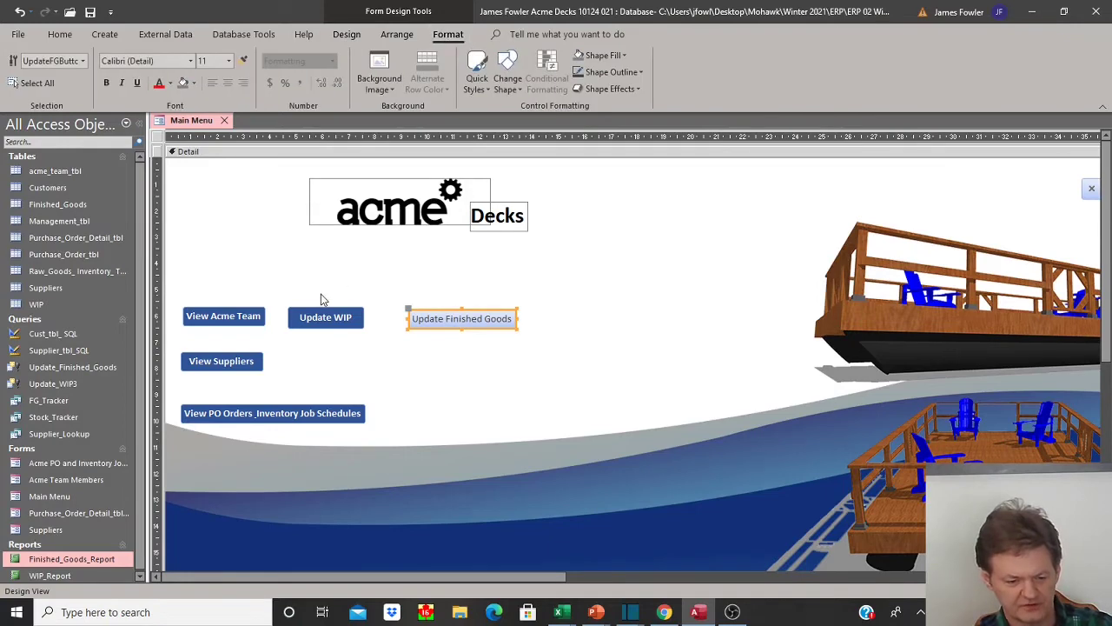
{"action": "left_click", "coordinate": [193, 83]}
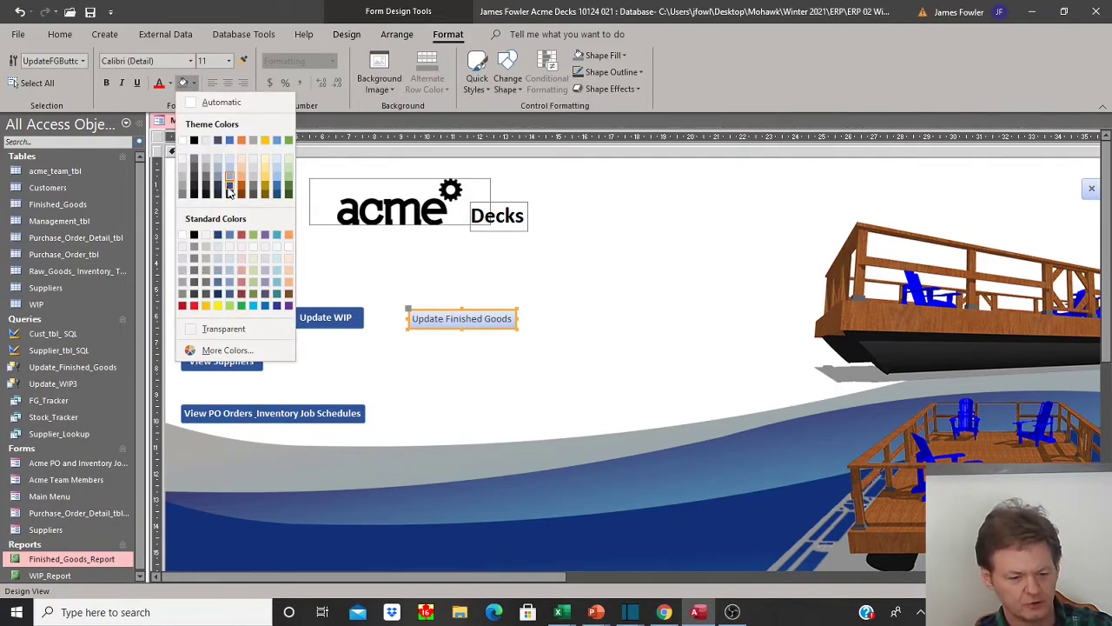
{"action": "left_click", "coordinate": [231, 185]}
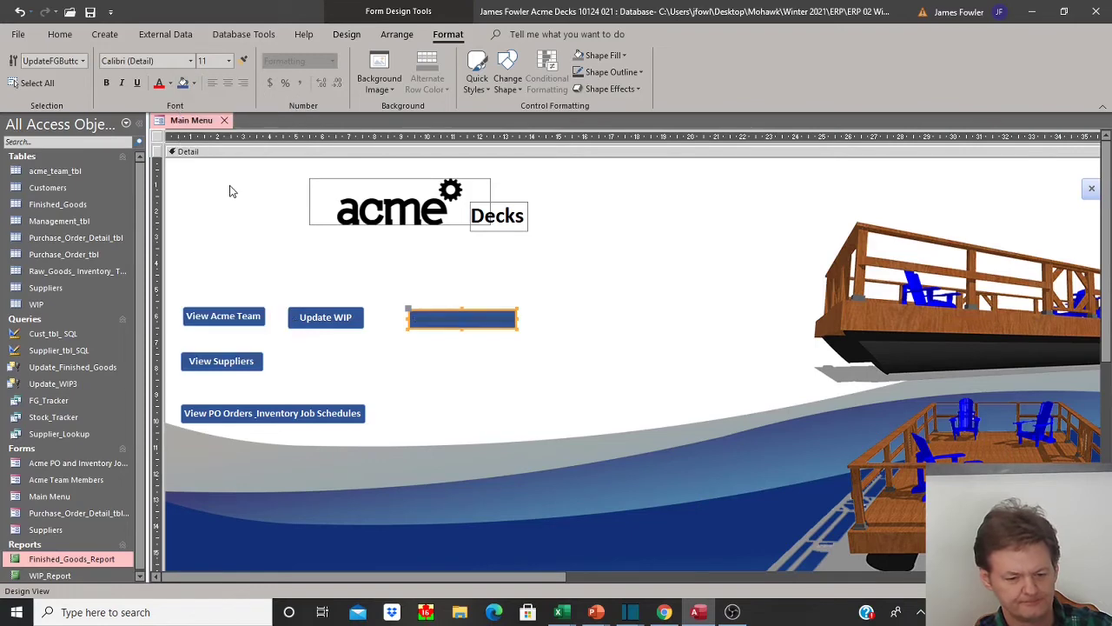
{"action": "left_click", "coordinate": [171, 86]}
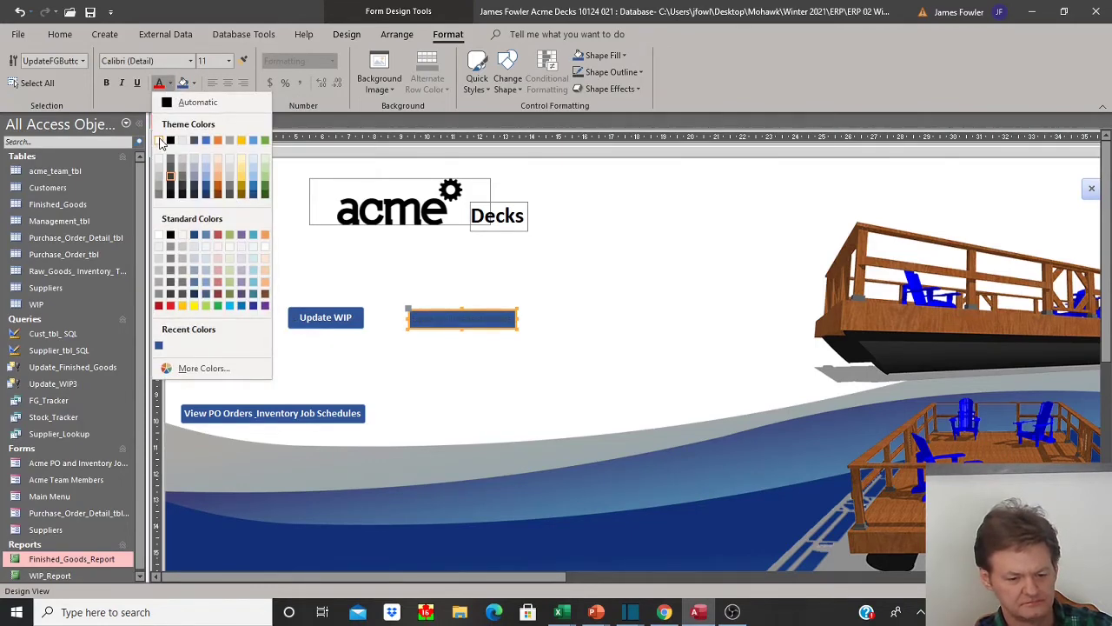
{"action": "left_click", "coordinate": [160, 142]}
{"action": "left_click", "coordinate": [106, 83]}
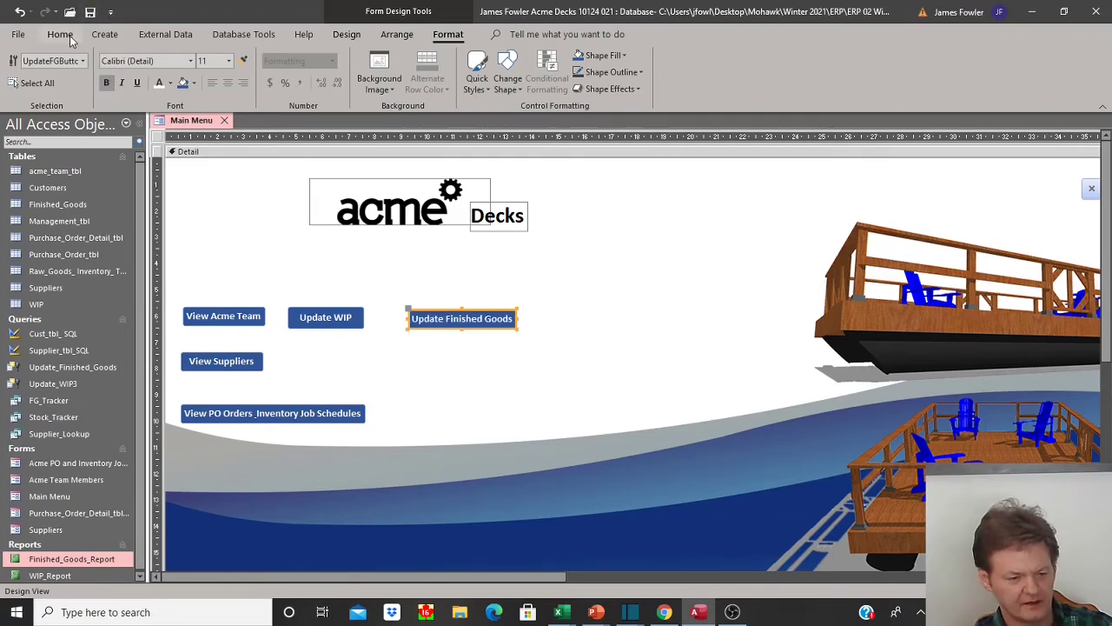
{"action": "left_click", "coordinate": [70, 35]}
{"action": "left_click", "coordinate": [19, 80]}
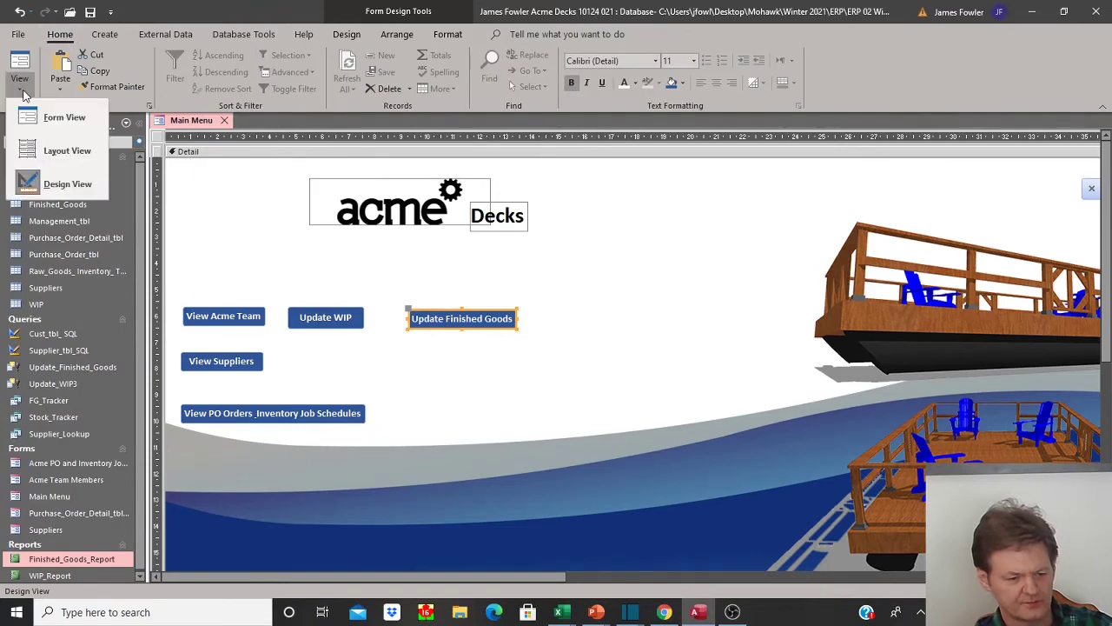
Test the button in Form View, accepting all three prompts to rebuild Finished_Goods with 56 rows, then return to Design View
{"action": "left_click", "coordinate": [35, 117]}
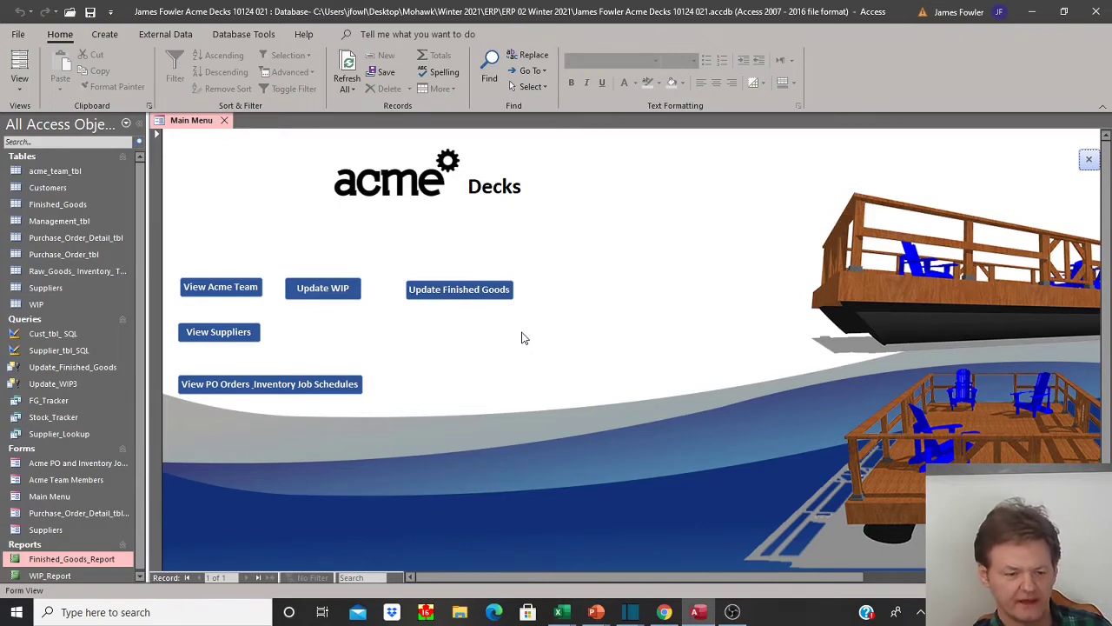
{"action": "left_click", "coordinate": [457, 292]}
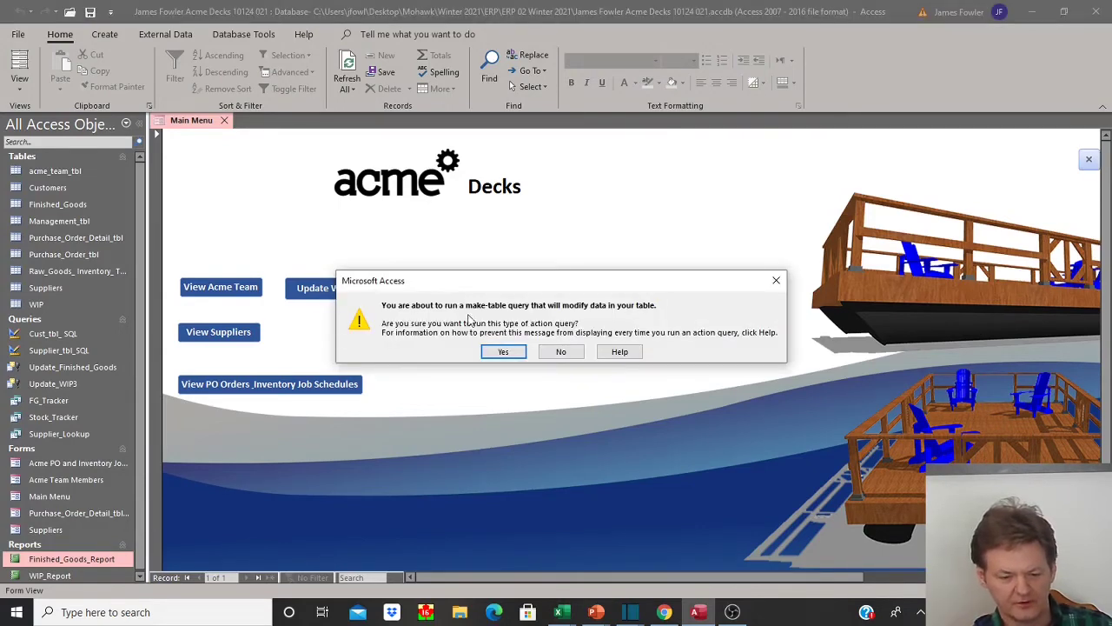
{"action": "left_click", "coordinate": [506, 353]}
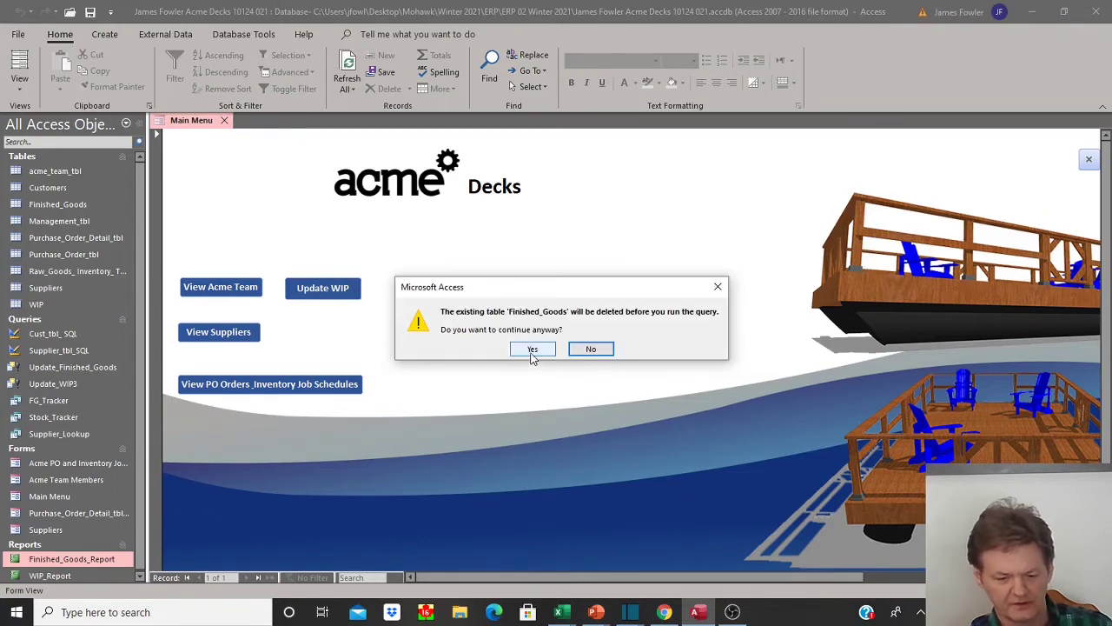
{"action": "left_click", "coordinate": [533, 351]}
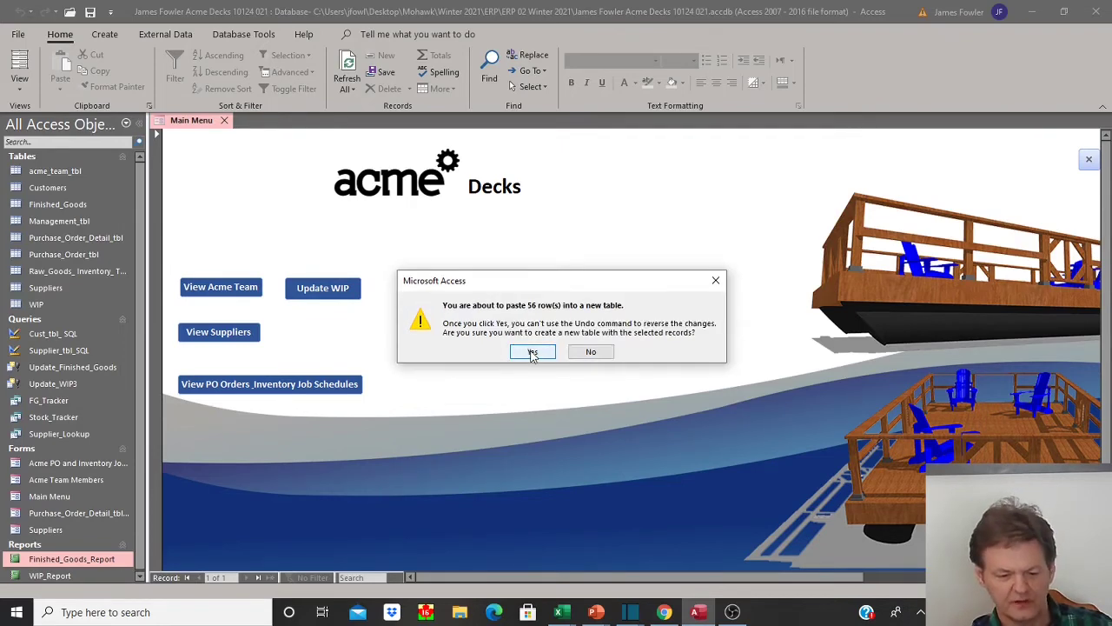
{"action": "left_click", "coordinate": [533, 352]}
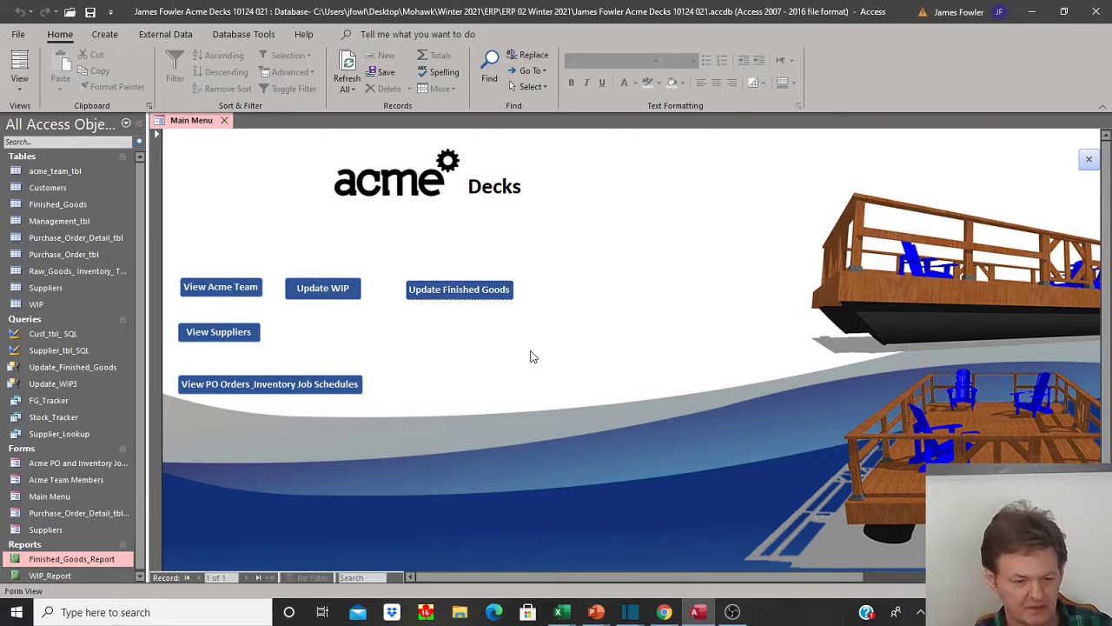
{"action": "left_click", "coordinate": [30, 92]}
{"action": "left_click", "coordinate": [63, 184]}
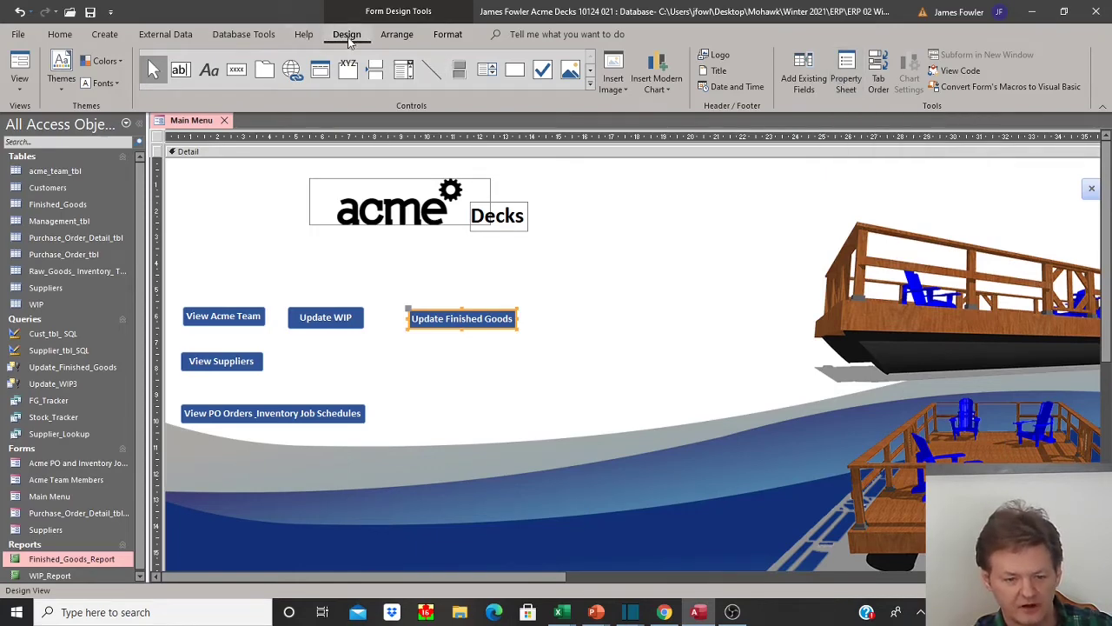
Show the Property Sheet for UpdateFGButton at its Event tab
{"action": "left_click", "coordinate": [846, 84]}
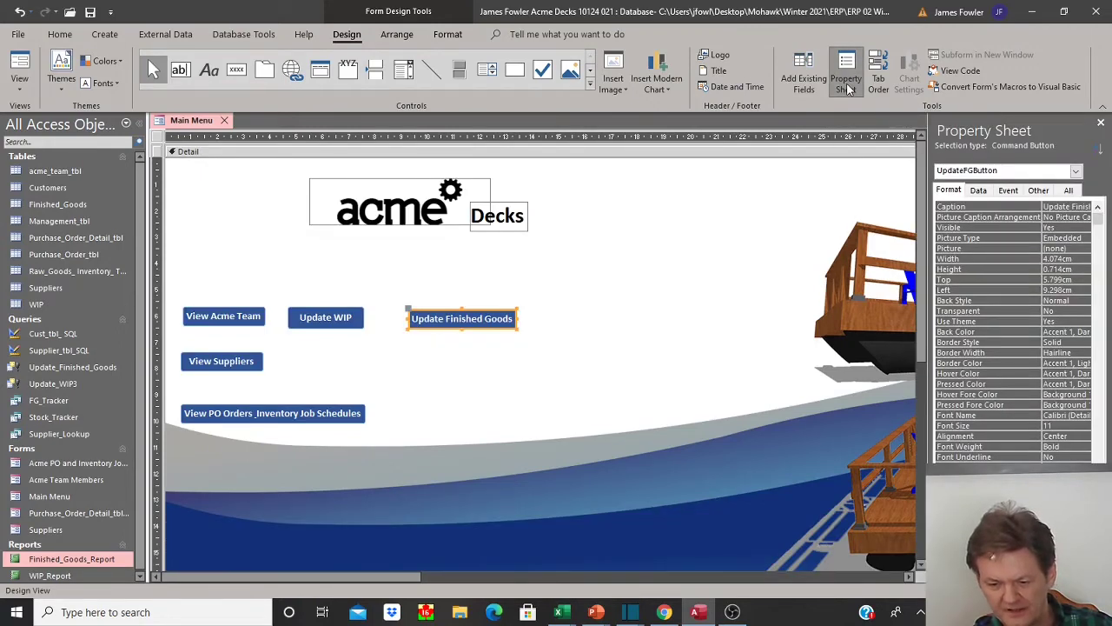
{"action": "left_click", "coordinate": [1008, 191]}
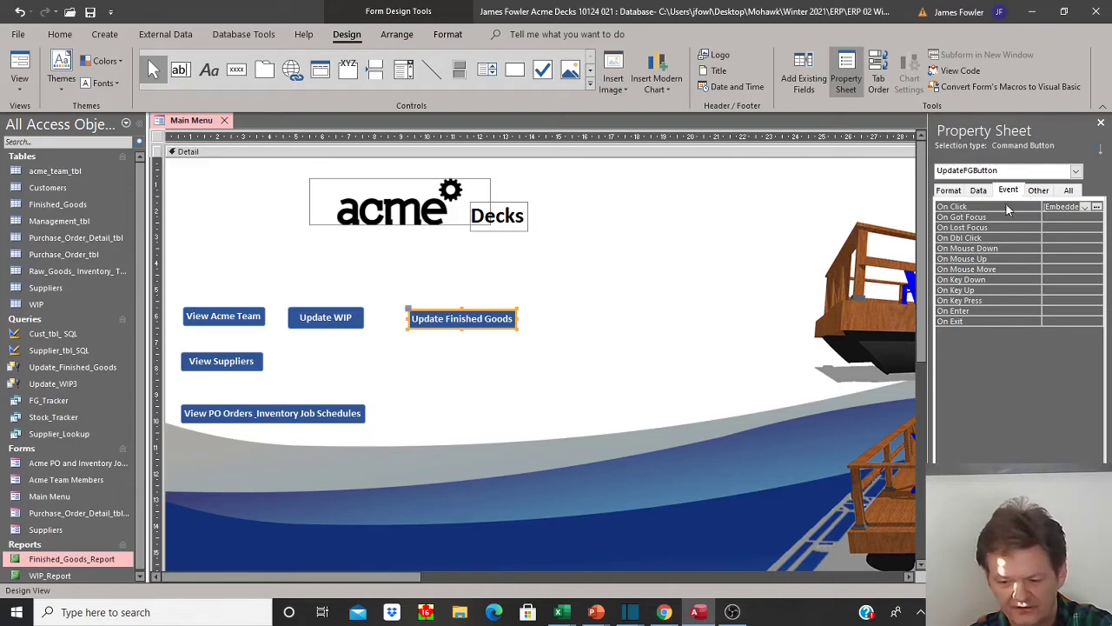
Add an OpenReport action for Finished_Goods_Report to the On Click macro, then save and close it
{"action": "left_click", "coordinate": [1097, 206]}
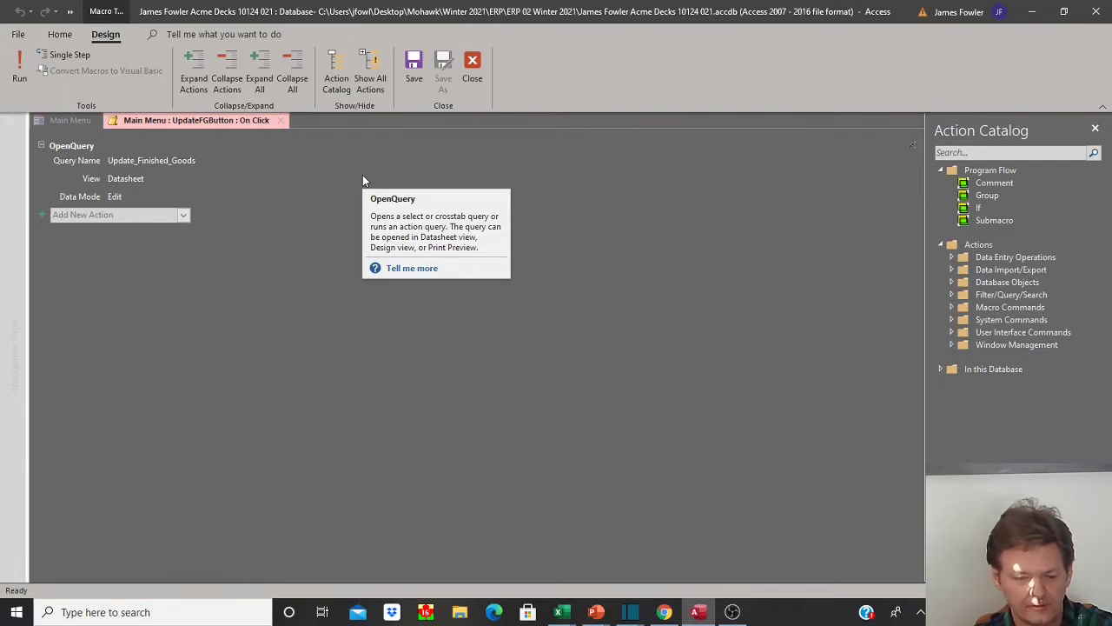
{"action": "left_click", "coordinate": [184, 215]}
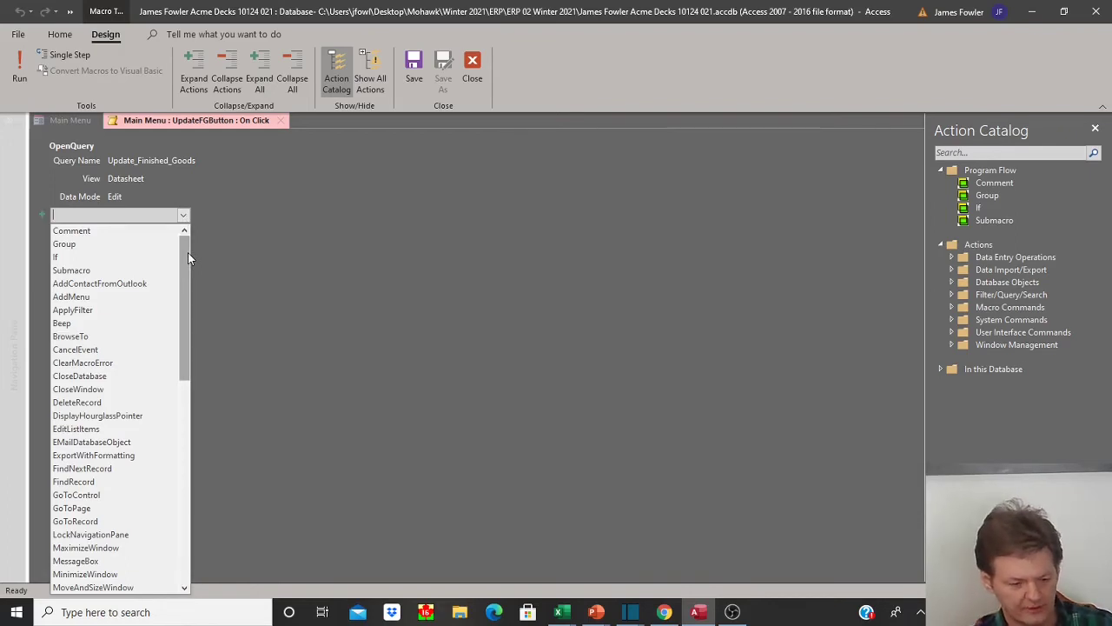
{"action": "left_click_drag", "start_coordinate": [187, 252], "coordinate": [188, 319]}
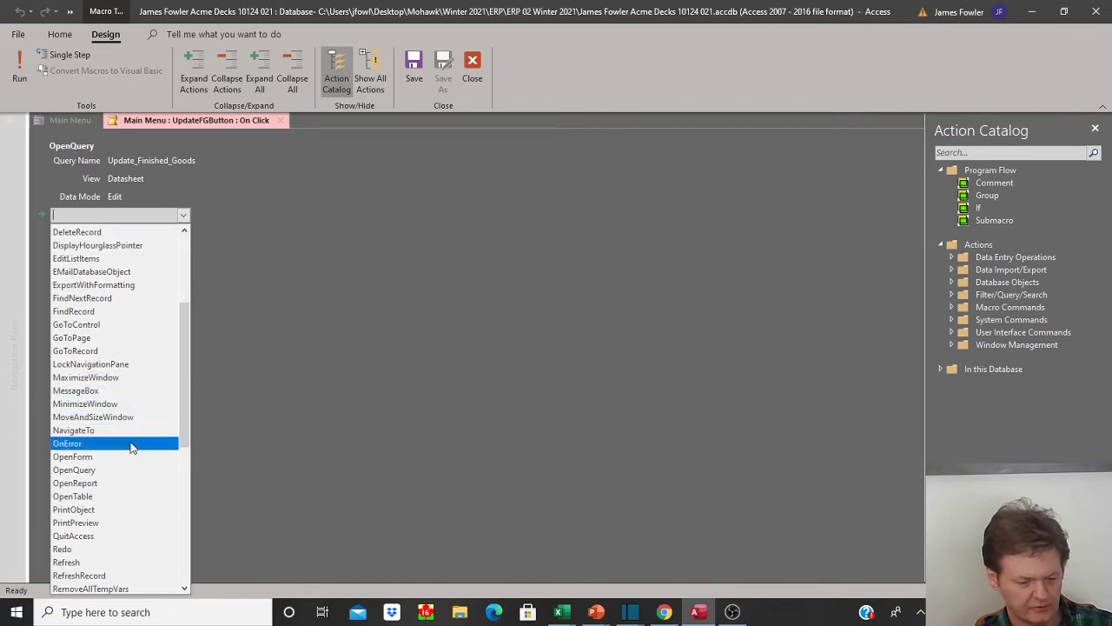
{"action": "left_click", "coordinate": [130, 484]}
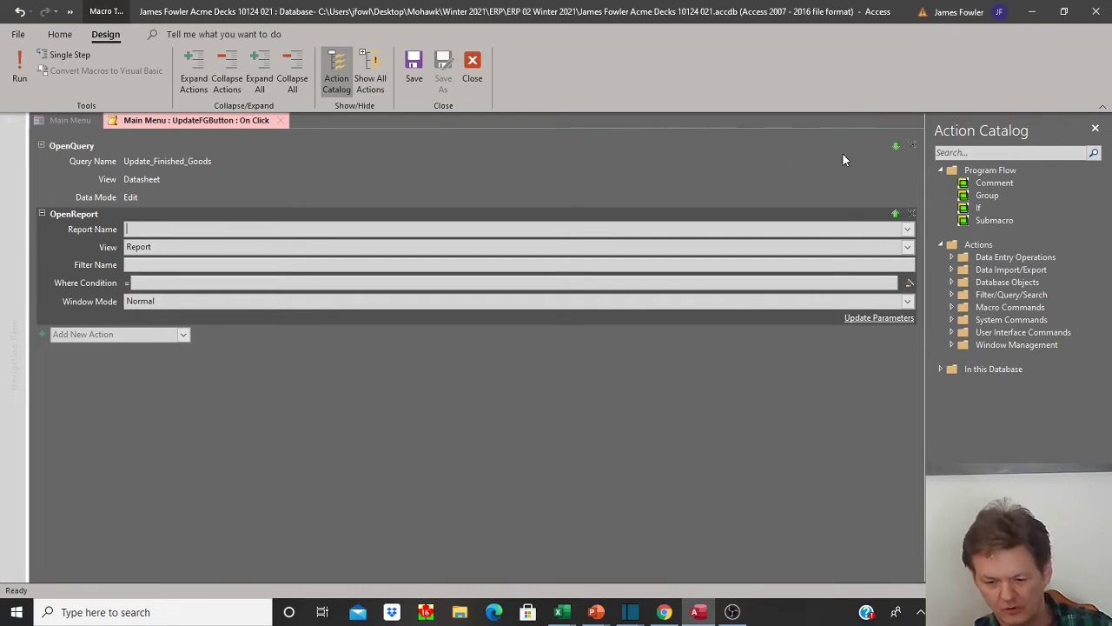
{"action": "left_click", "coordinate": [907, 230]}
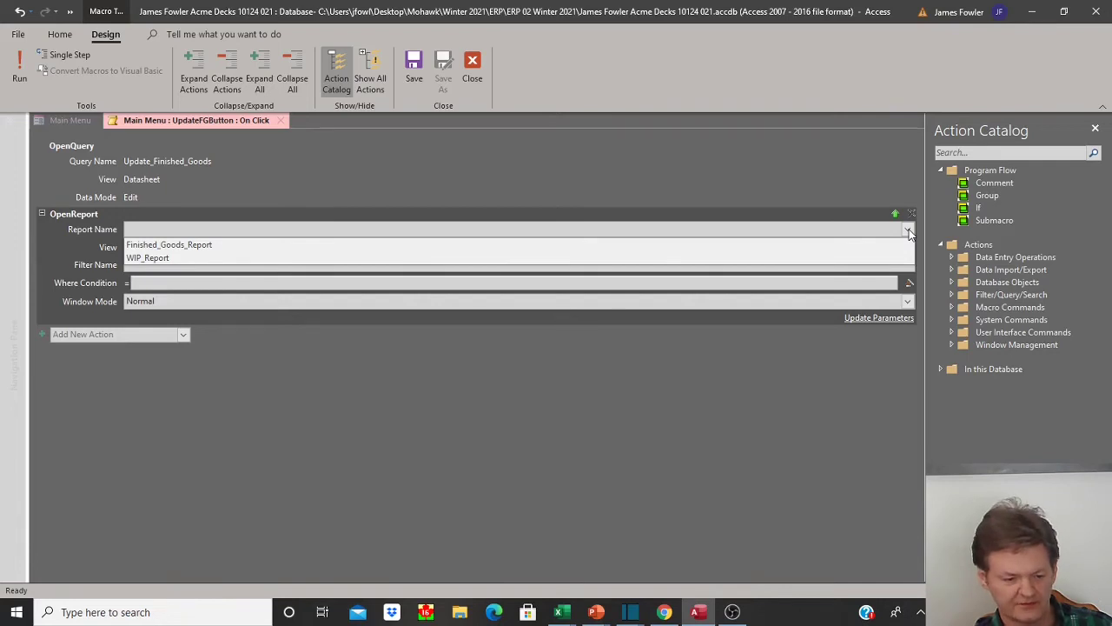
{"action": "left_click", "coordinate": [626, 247]}
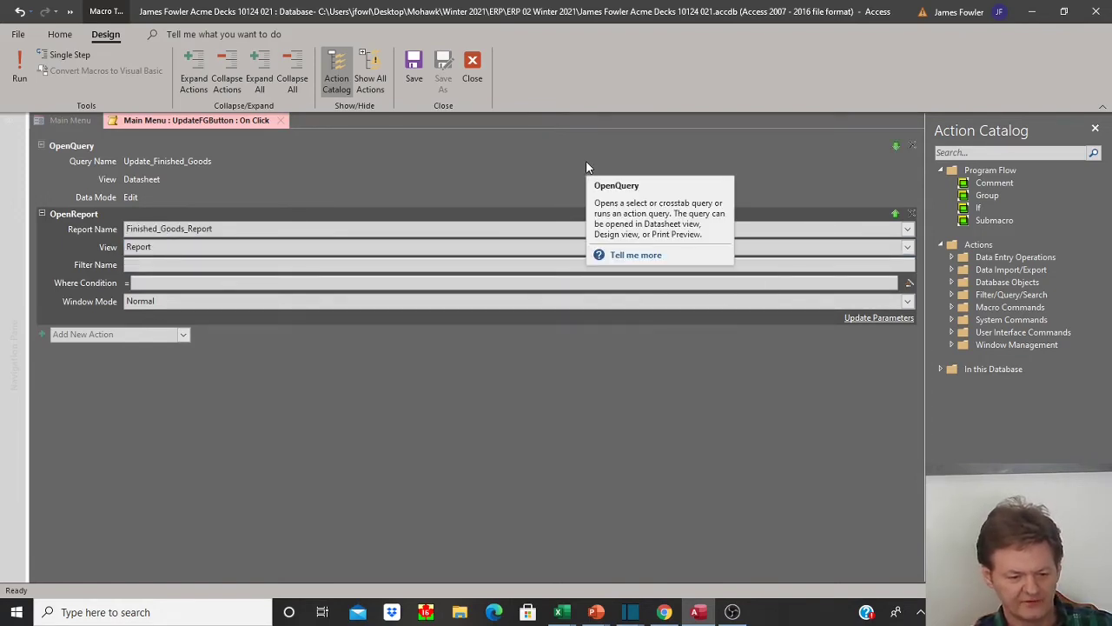
{"action": "left_click", "coordinate": [412, 78]}
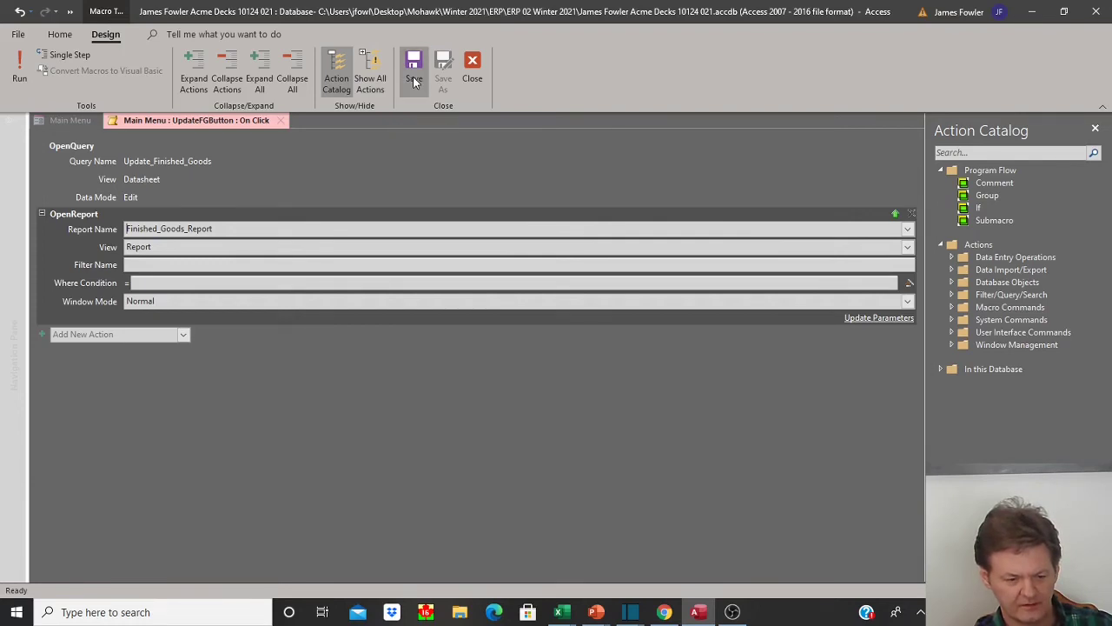
{"action": "left_click", "coordinate": [472, 66]}
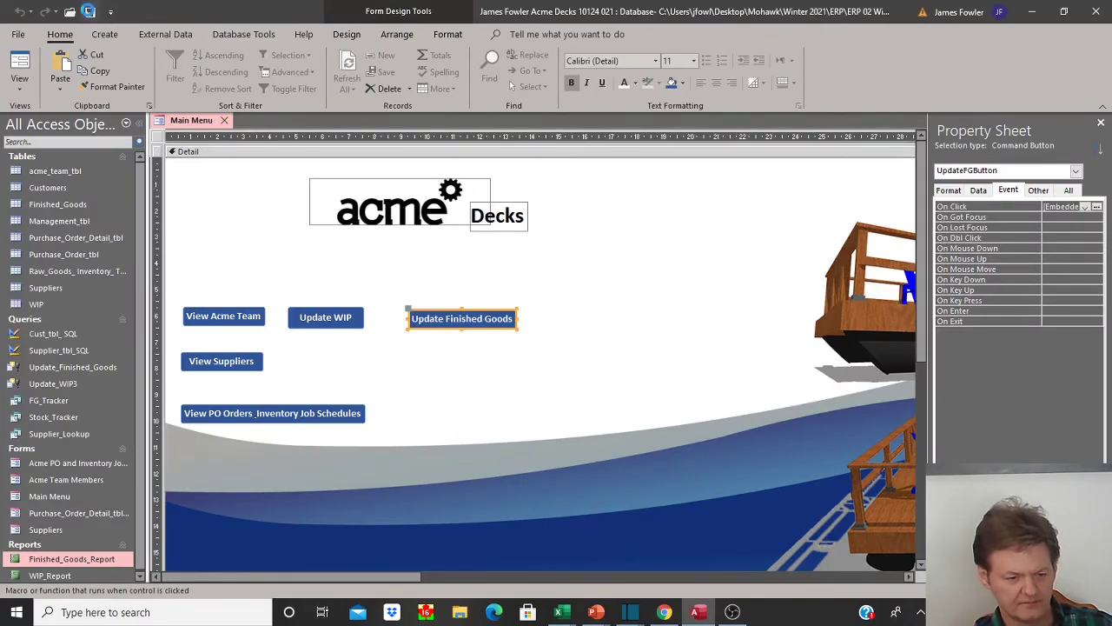
Switch the Main Menu form to Form View
{"action": "left_click", "coordinate": [23, 90]}
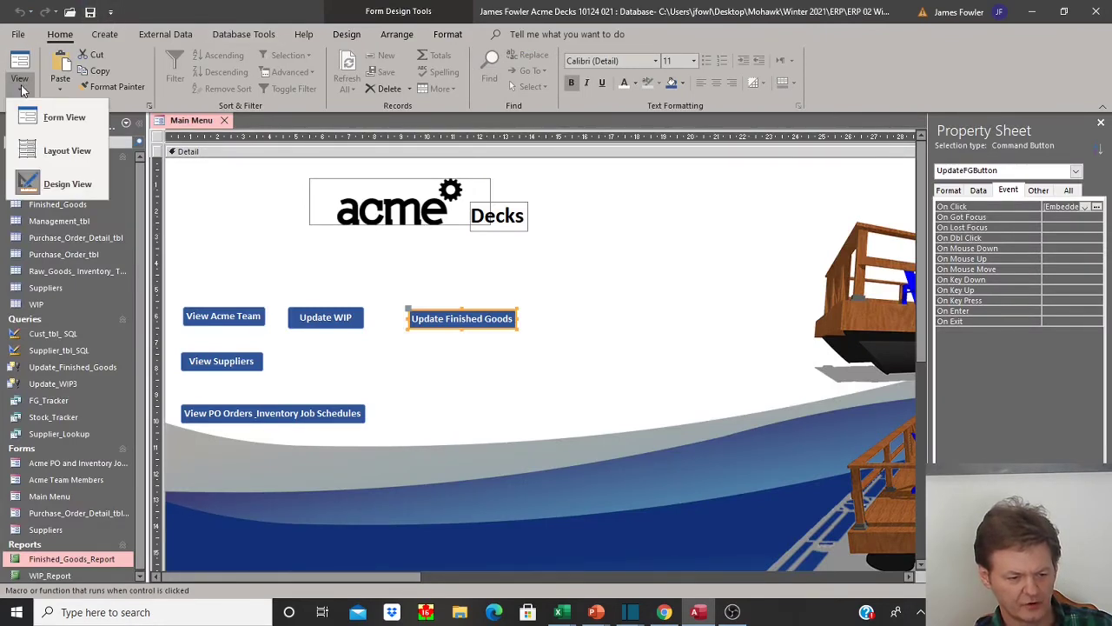
{"action": "left_click", "coordinate": [38, 114]}
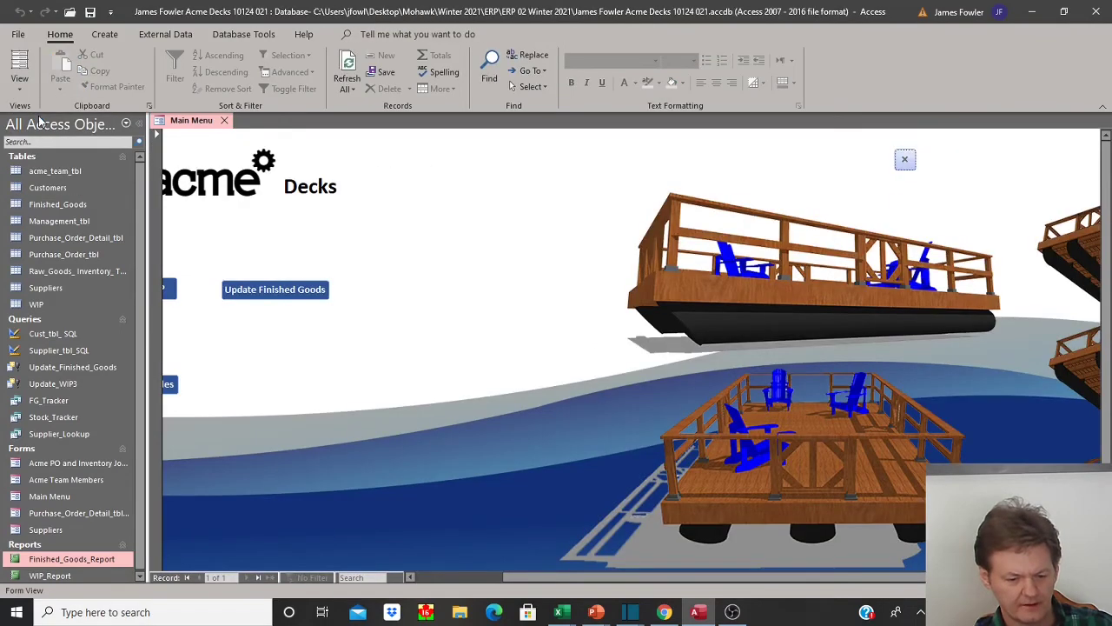
{"action": "left_click_drag", "start_coordinate": [511, 578], "coordinate": [409, 579]}
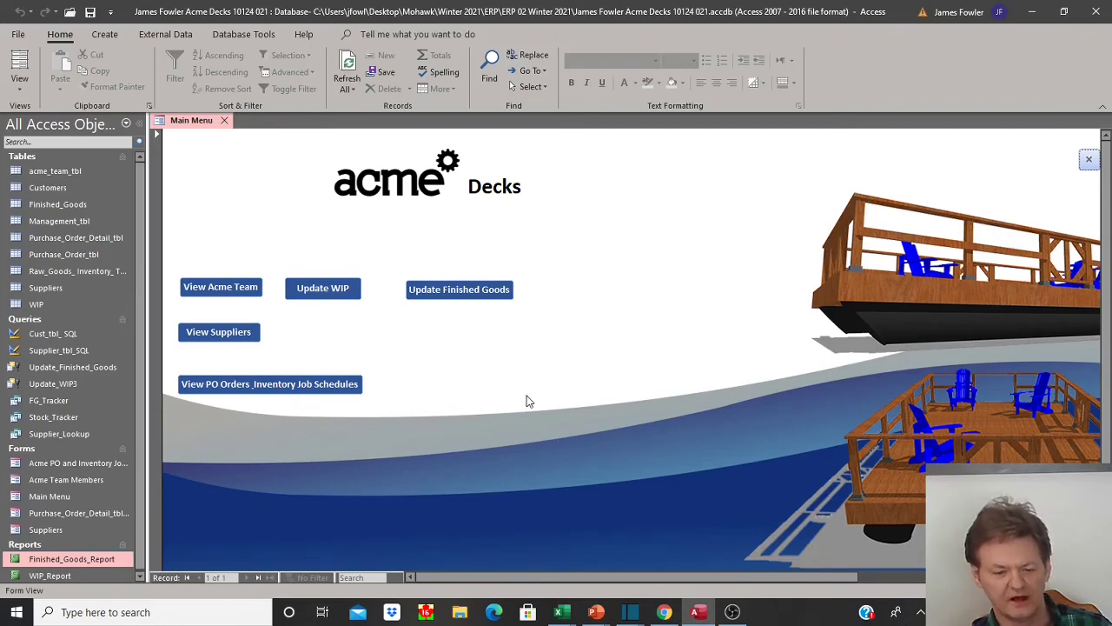
Run Update Finished Goods, approving the make-table query, table replacement and 56-row paste
{"action": "left_click", "coordinate": [478, 294]}
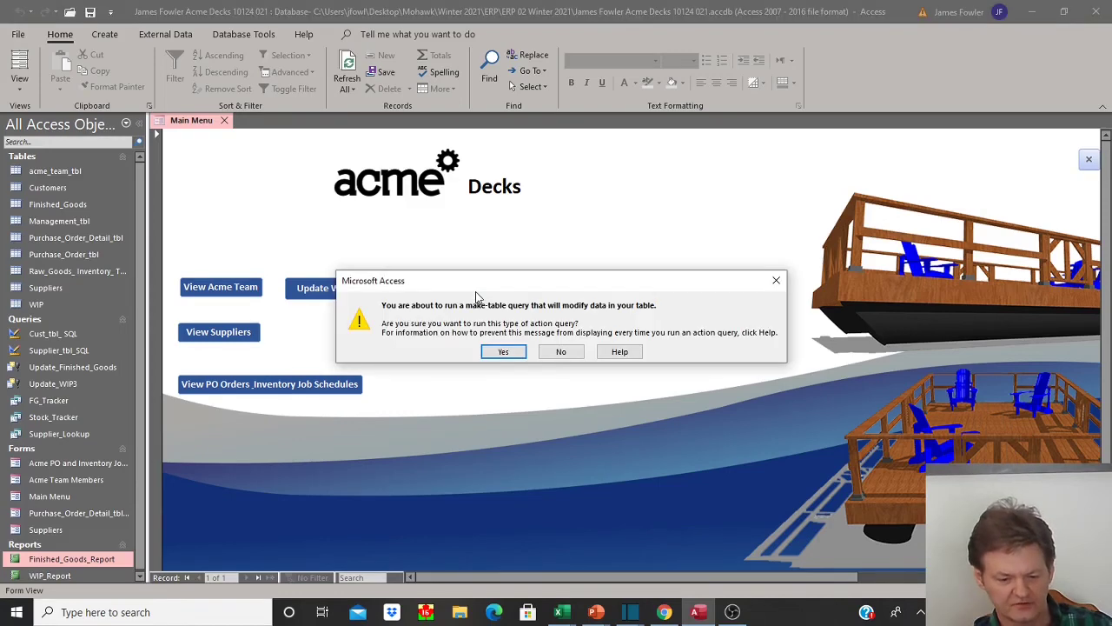
{"action": "left_click", "coordinate": [502, 351]}
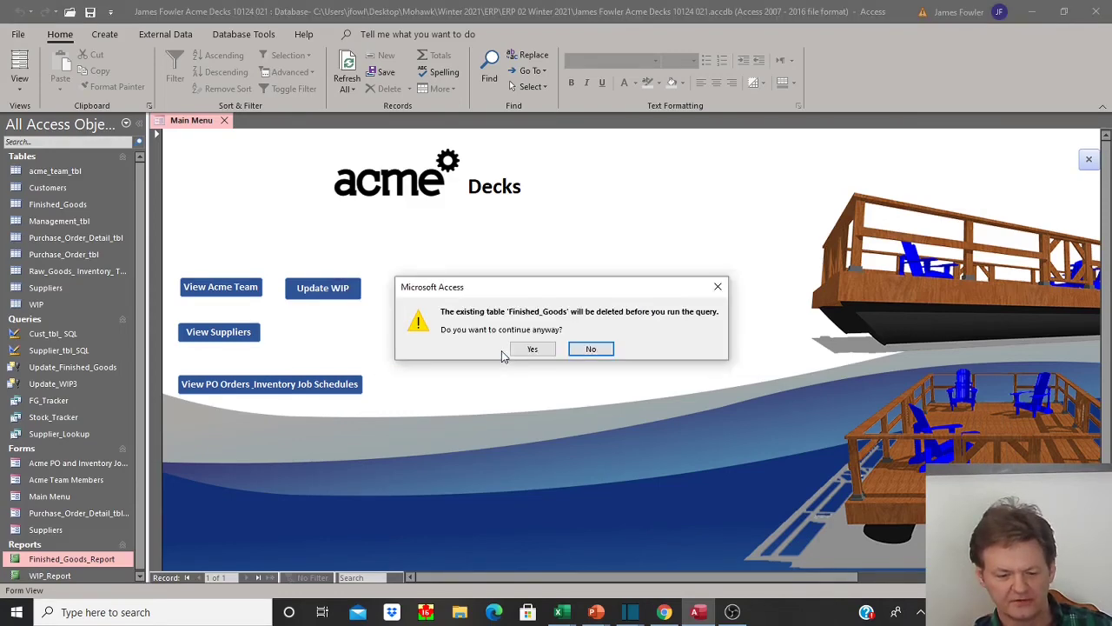
{"action": "left_click", "coordinate": [531, 349]}
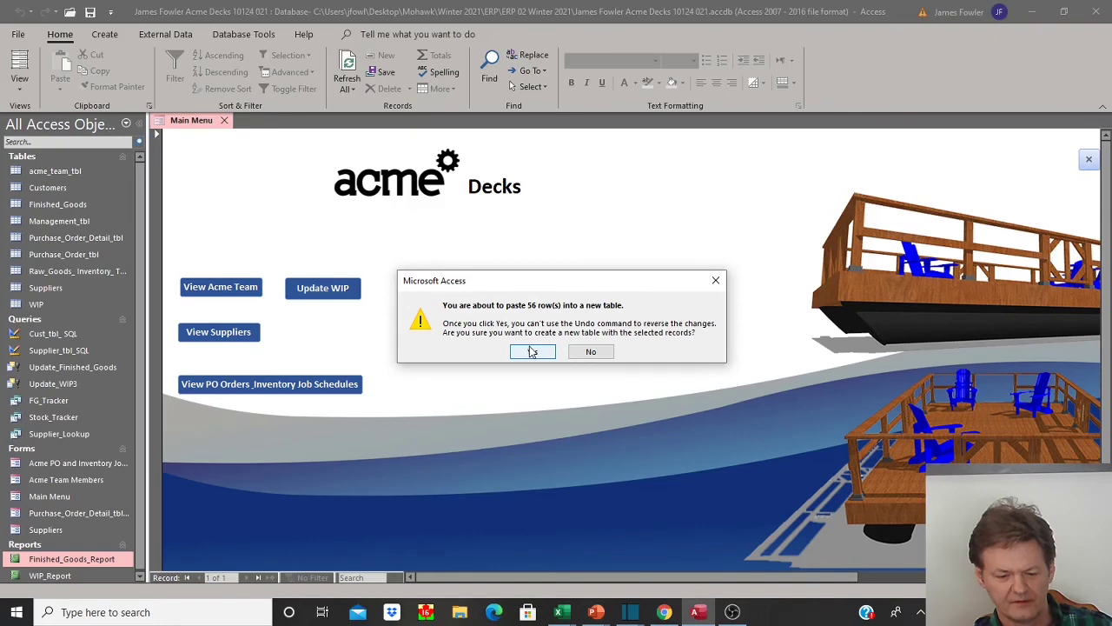
{"action": "left_click", "coordinate": [531, 351]}
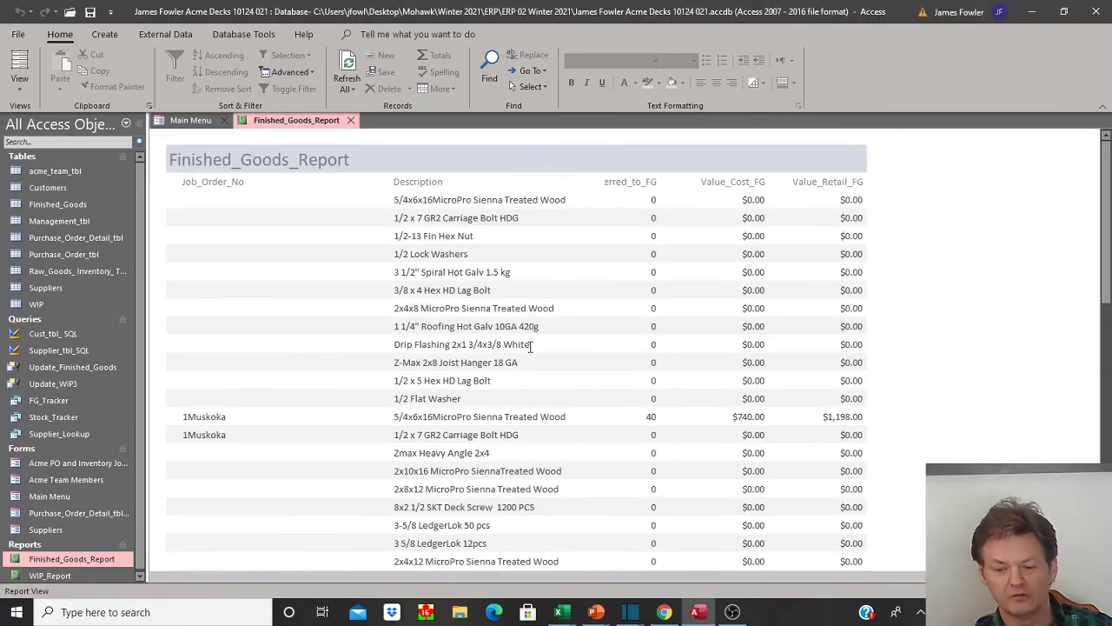
{"action": "left_click_drag", "start_coordinate": [1107, 206], "coordinate": [1105, 113]}
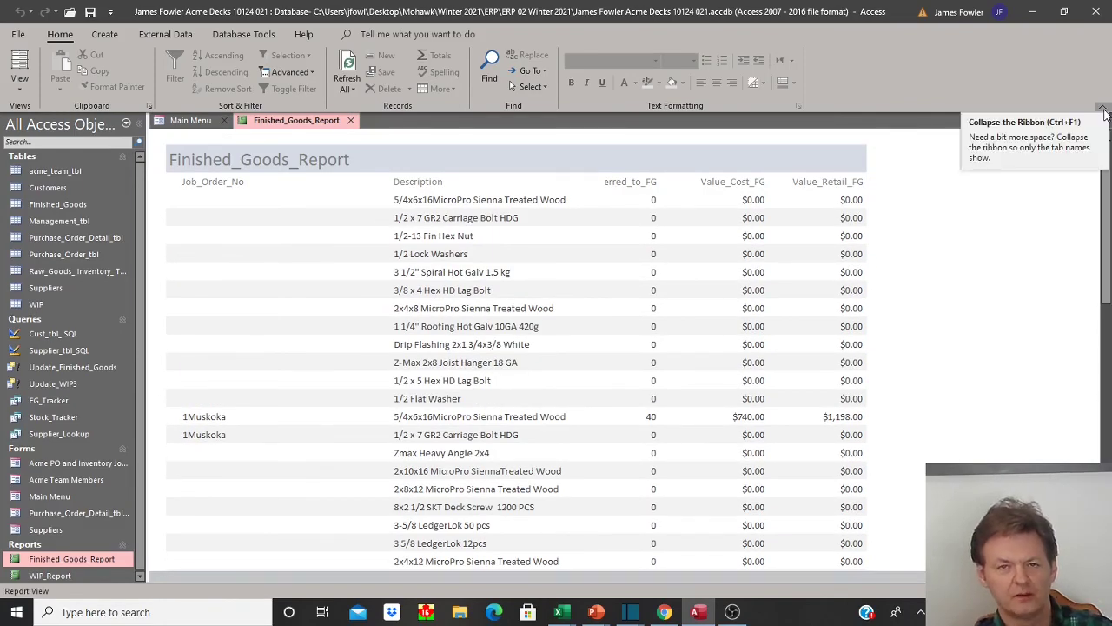